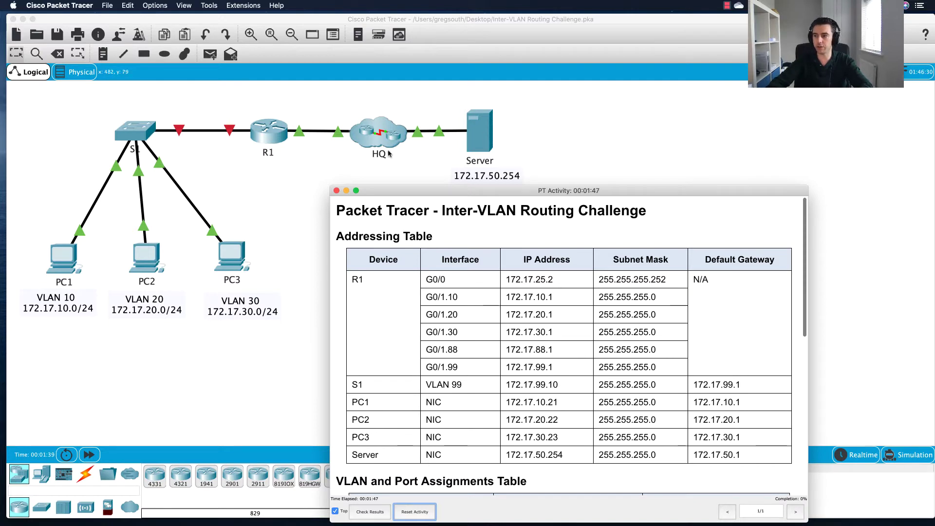
# Read through the activity's addressing table, VLAN and port assignments, scenario and configuration instructions
pyautogui.scroll(-2, 493, 321)
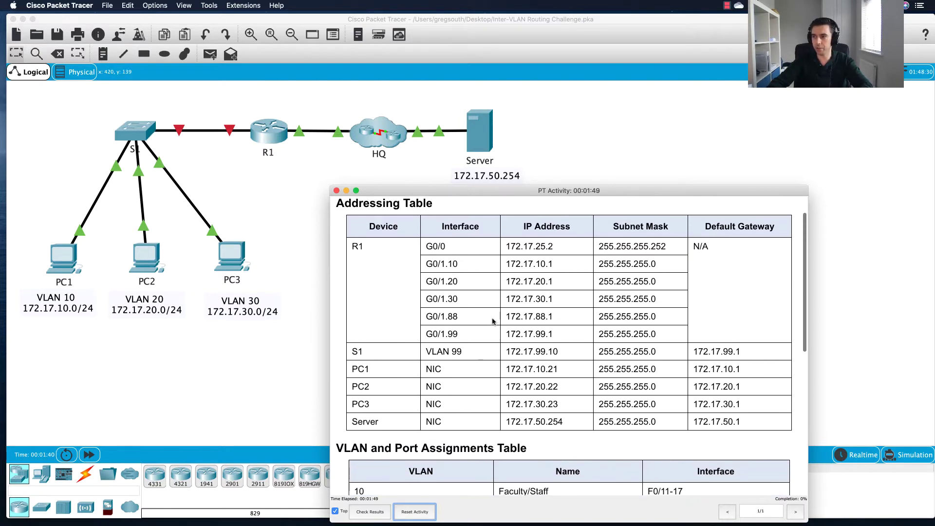
pyautogui.scroll(-7, 493, 322)
pyautogui.scroll(6, 493, 322)
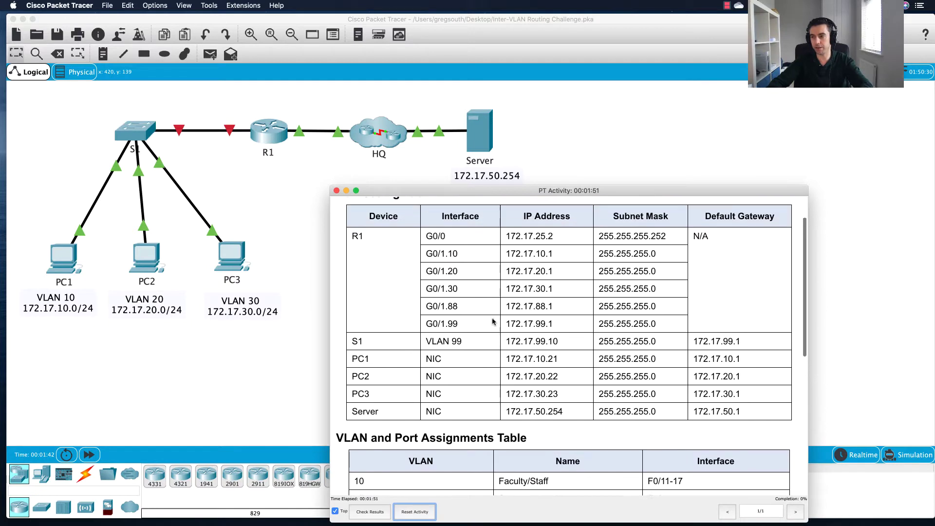
pyautogui.scroll(2, 493, 321)
pyautogui.scroll(-6, 493, 321)
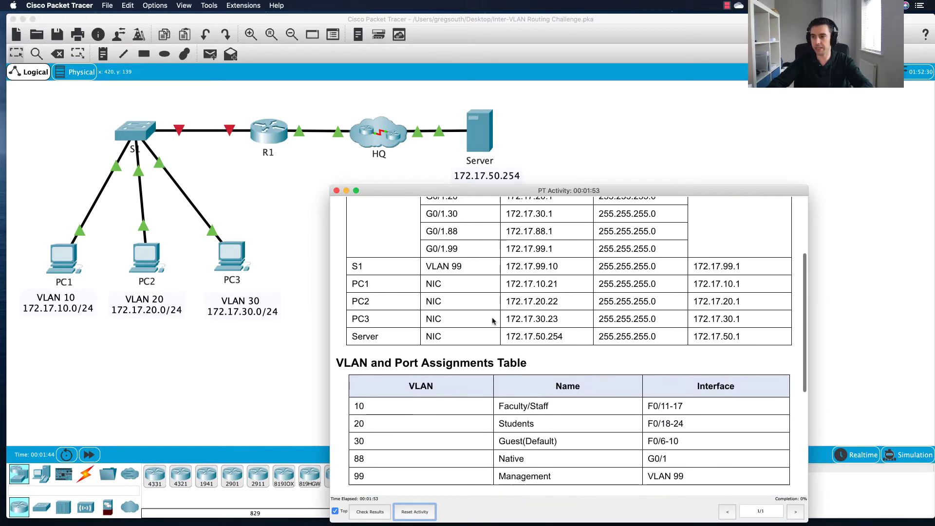
pyautogui.scroll(-2, 493, 320)
pyautogui.scroll(-4, 493, 320)
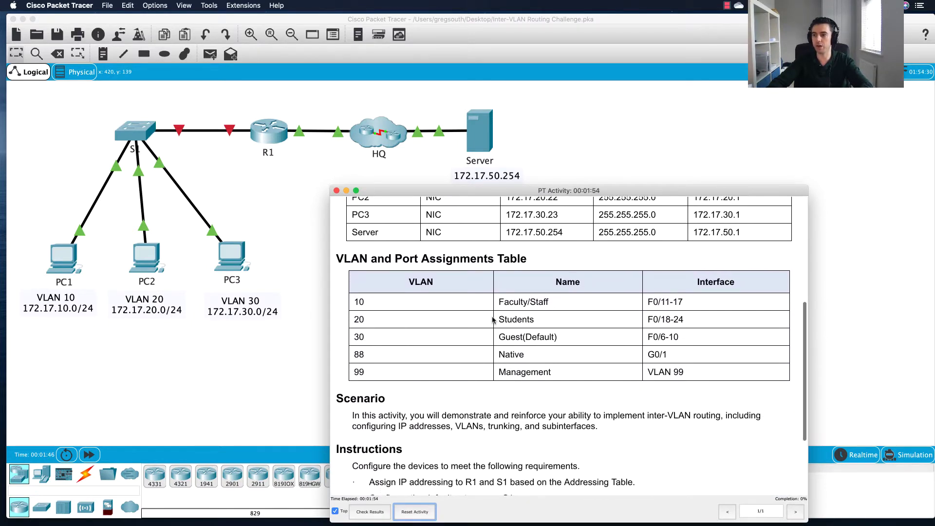
pyautogui.scroll(-5, 493, 320)
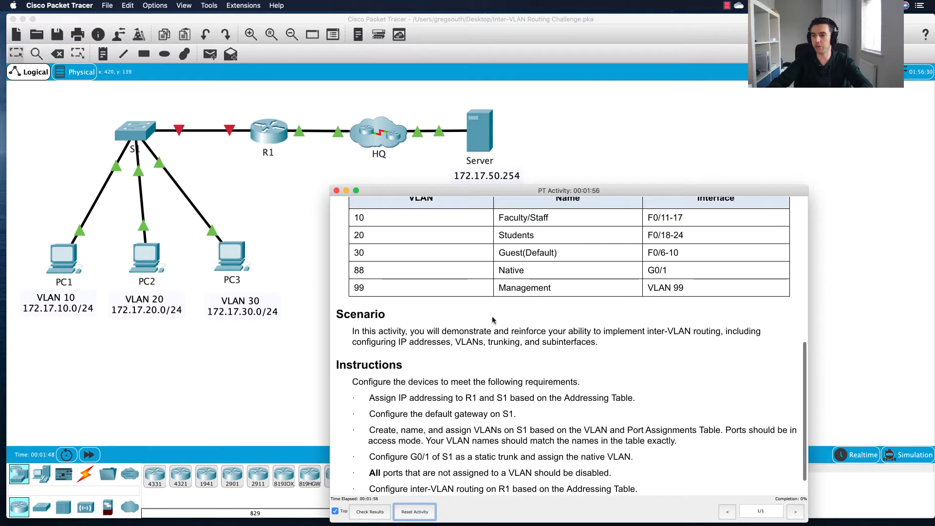
pyautogui.scroll(15, 493, 320)
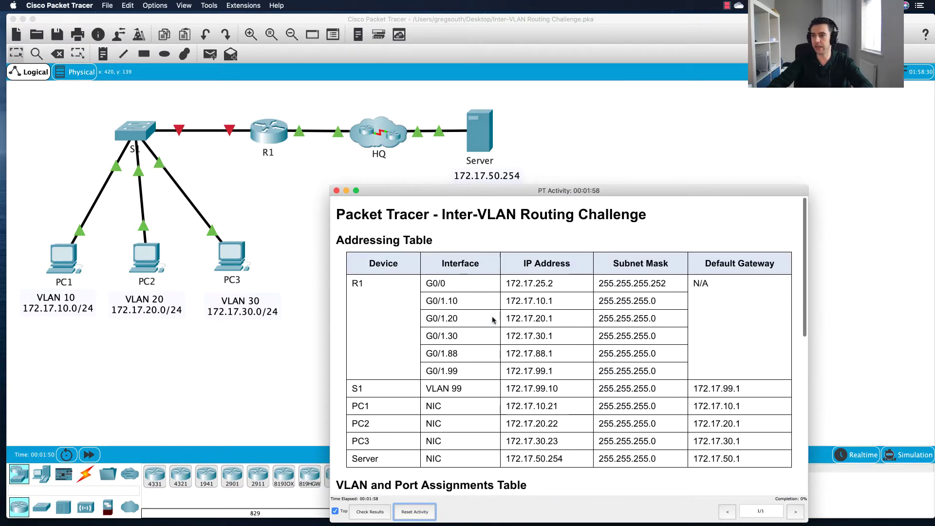
# Open router R1's command line, widen its window and place it above the activity's R1 addressing rows
pyautogui.click(271, 133)
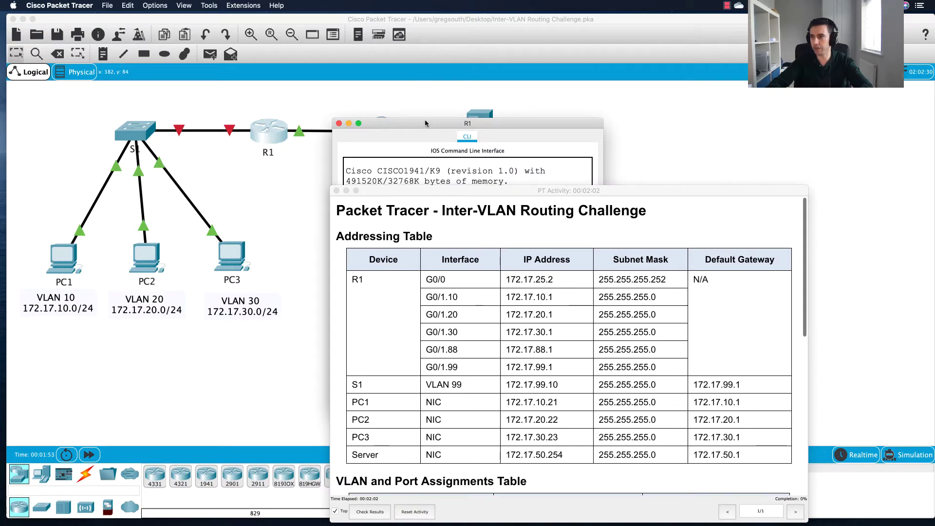
pyautogui.moveTo(425, 123); pyautogui.dragTo(231, 153)
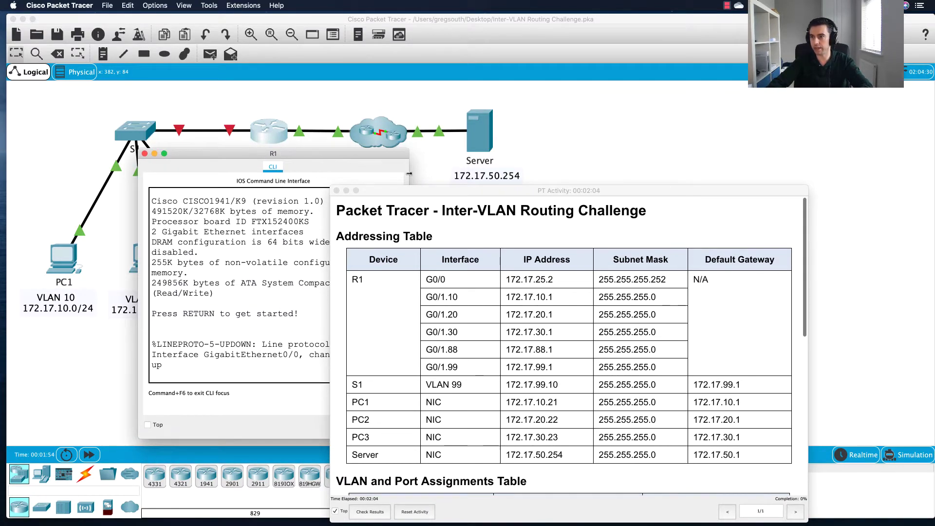
pyautogui.moveTo(409, 173); pyautogui.dragTo(799, 174)
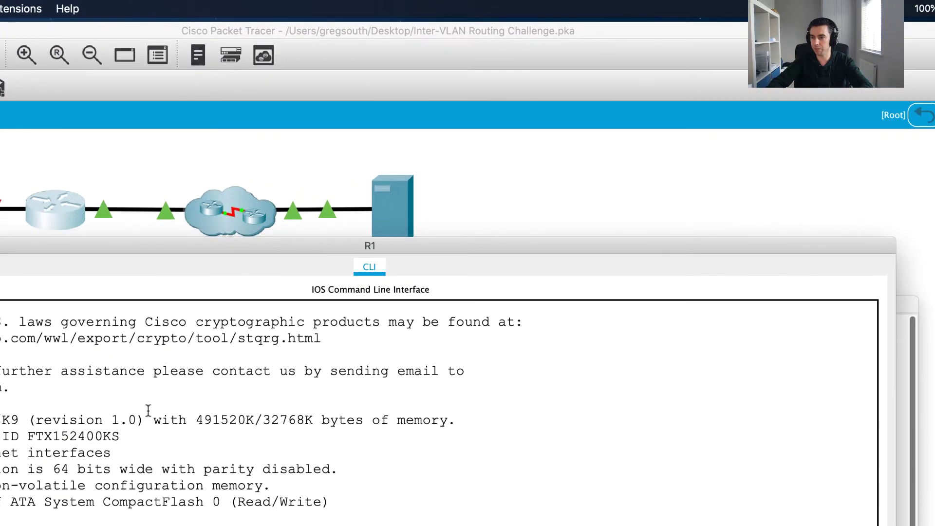
pyautogui.moveTo(295, 241); pyautogui.dragTo(463, 19)
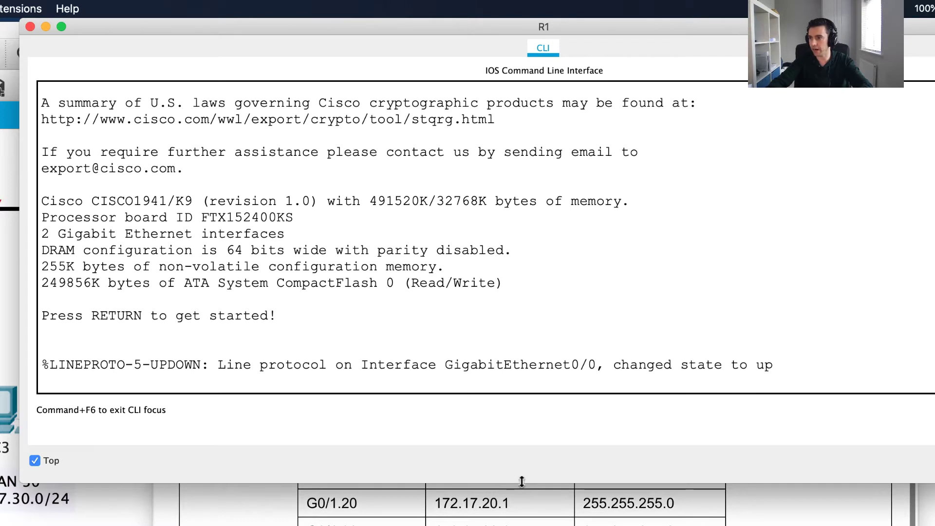
pyautogui.moveTo(520, 483); pyautogui.dragTo(528, 399)
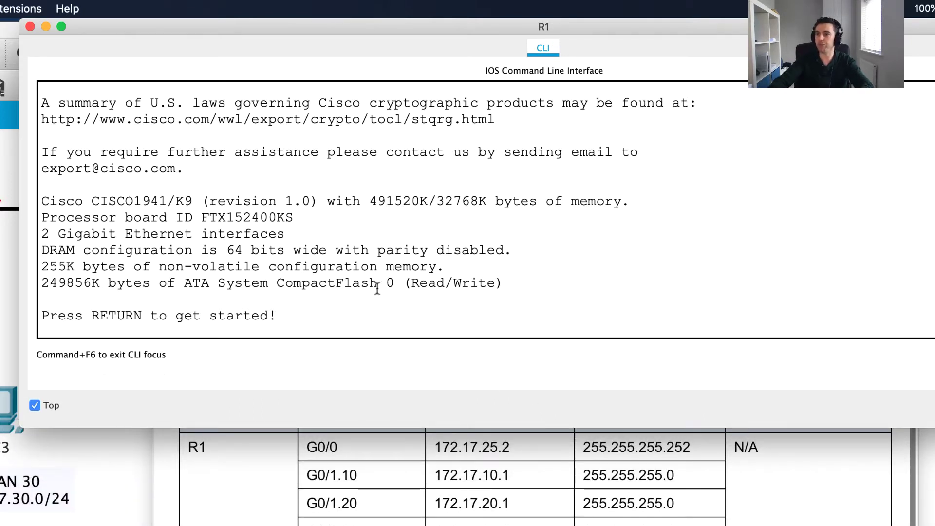
# Start R1's console session and enter privileged EXEC mode with en
pyautogui.click(345, 266)
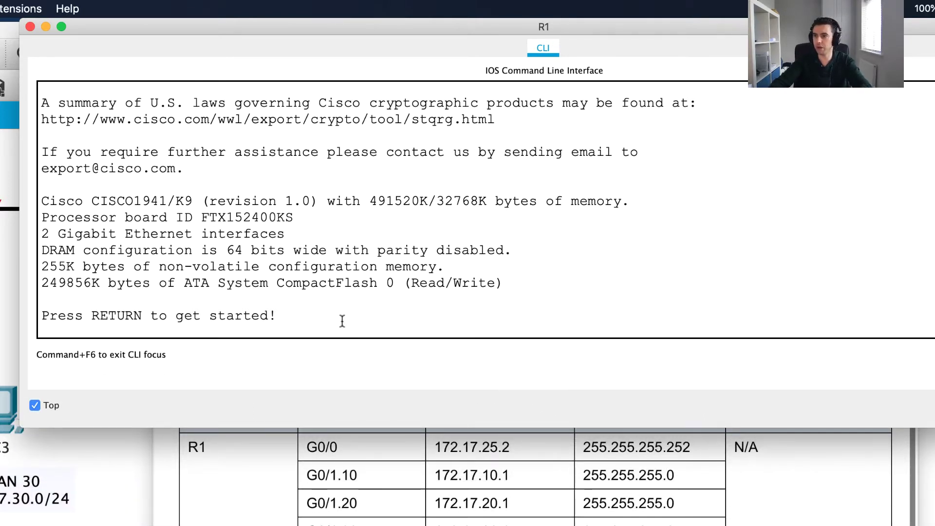
pyautogui.press('Return')
pyautogui.press('Return')
pyautogui.press('Return')
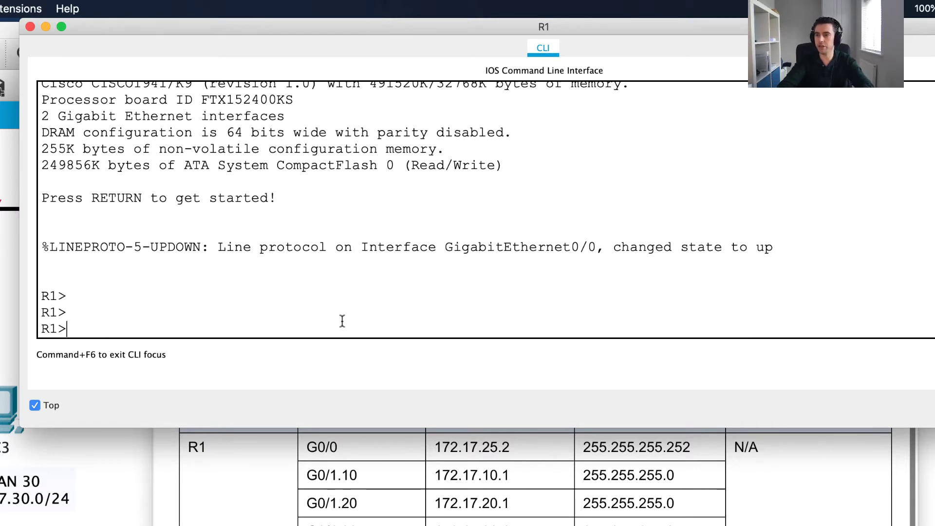
pyautogui.write('en')
pyautogui.press('Return')
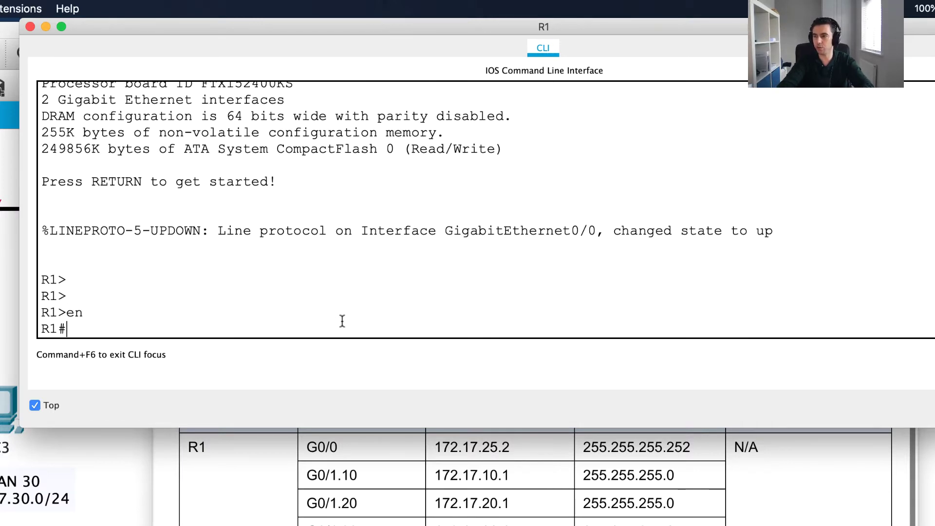
# Run show ip int brief on R1 and examine the GigabitEthernet0/0 entry
pyautogui.write('show')
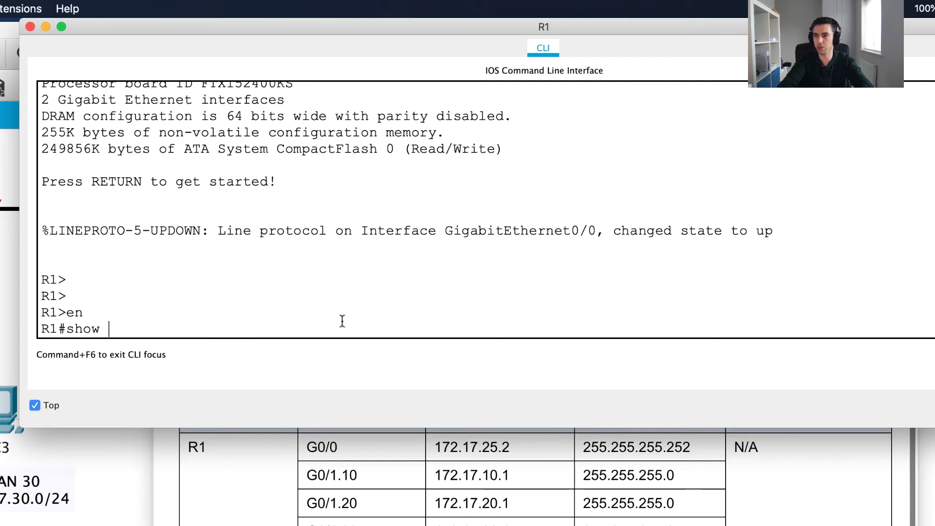
pyautogui.write(' ip int brief')
pyautogui.press('Return')
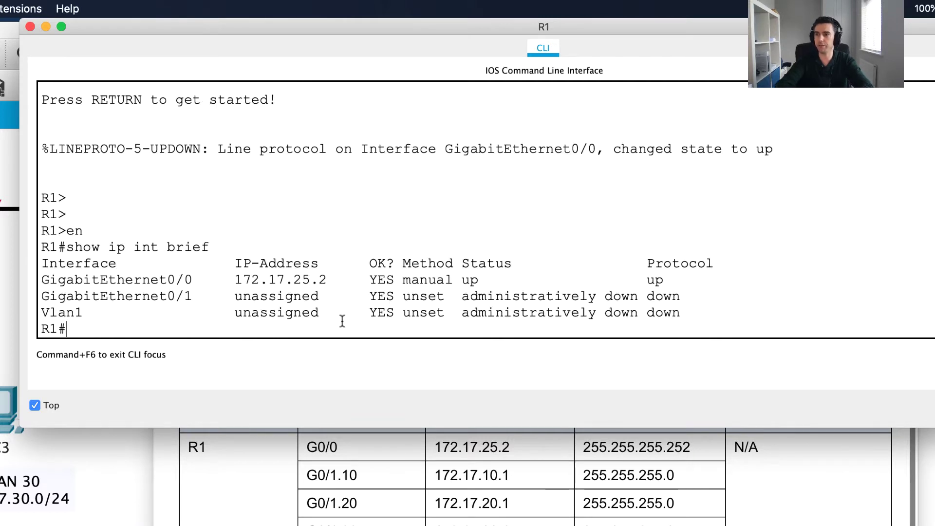
pyautogui.tripleClick(140, 278)
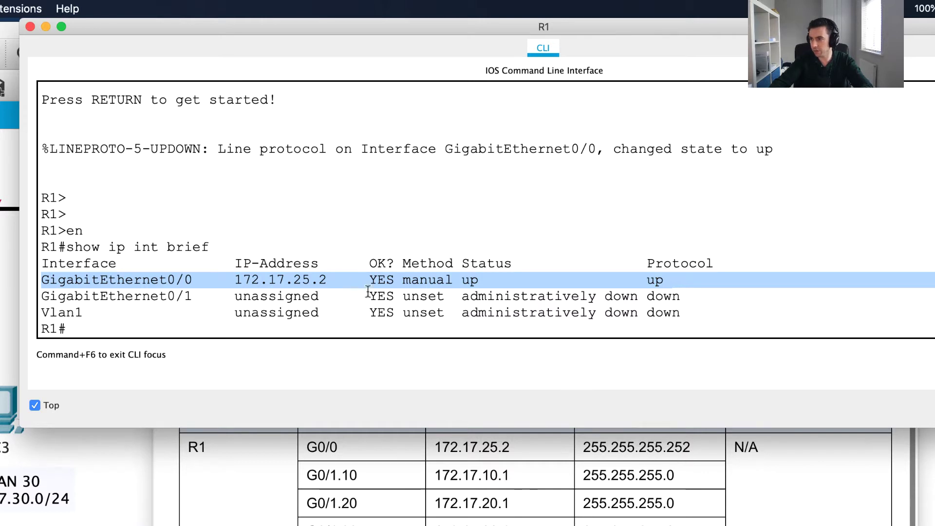
pyautogui.click(306, 284)
pyautogui.press('Return')
pyautogui.press('Return')
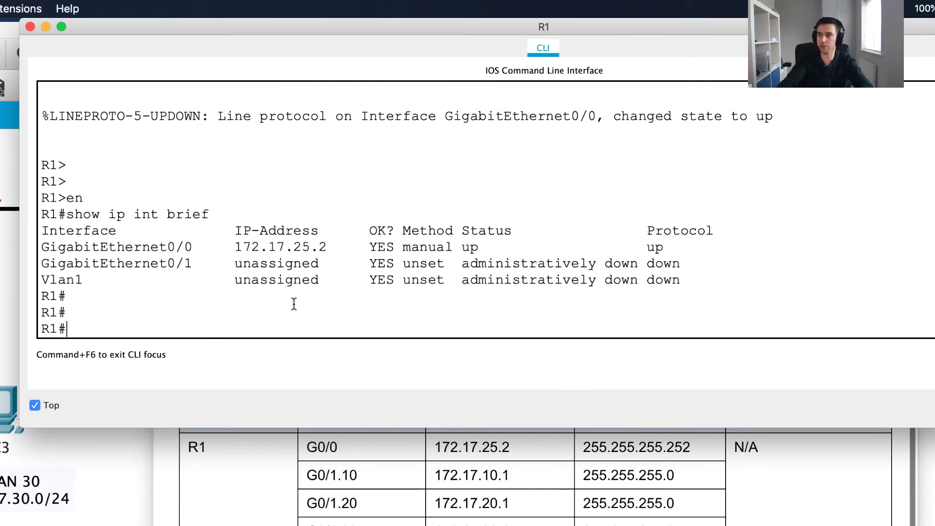
# Display R1's running configuration with show run and examine its interface addressing and default route
pyautogui.write('show run')
pyautogui.press('Return')
pyautogui.press('space')
pyautogui.press('space')
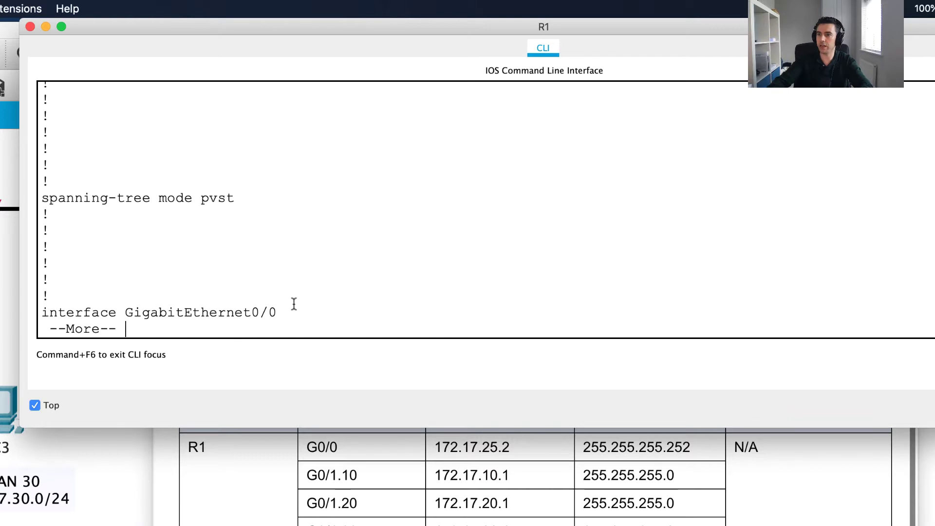
pyautogui.scroll(6, 220, 224)
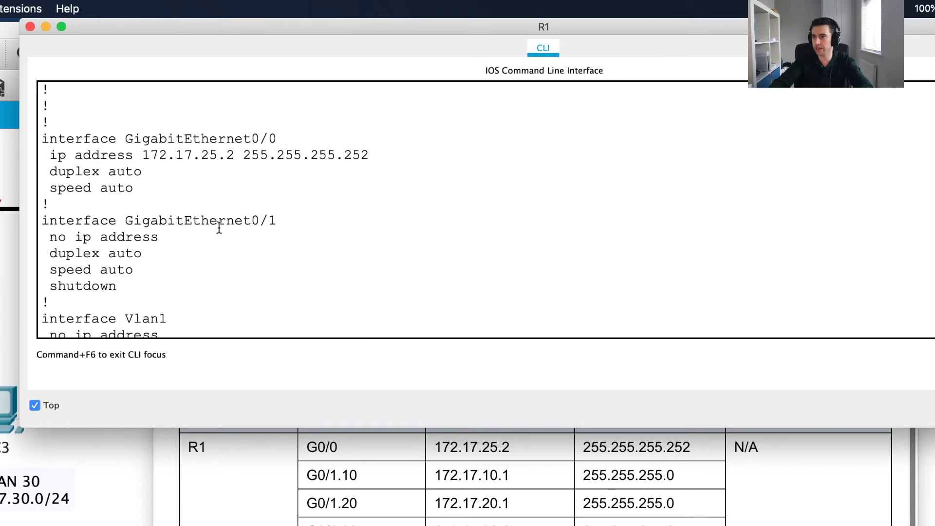
pyautogui.moveTo(49, 155); pyautogui.dragTo(403, 152)
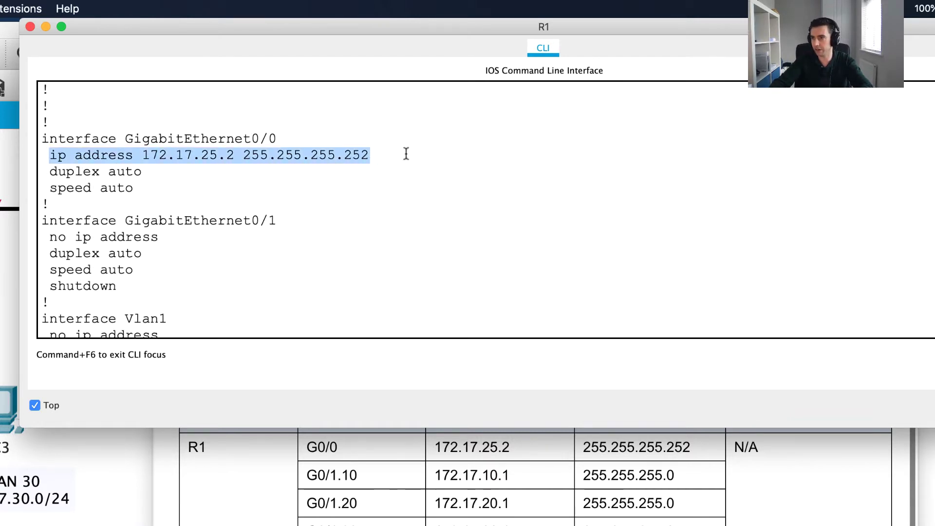
pyautogui.click(409, 153)
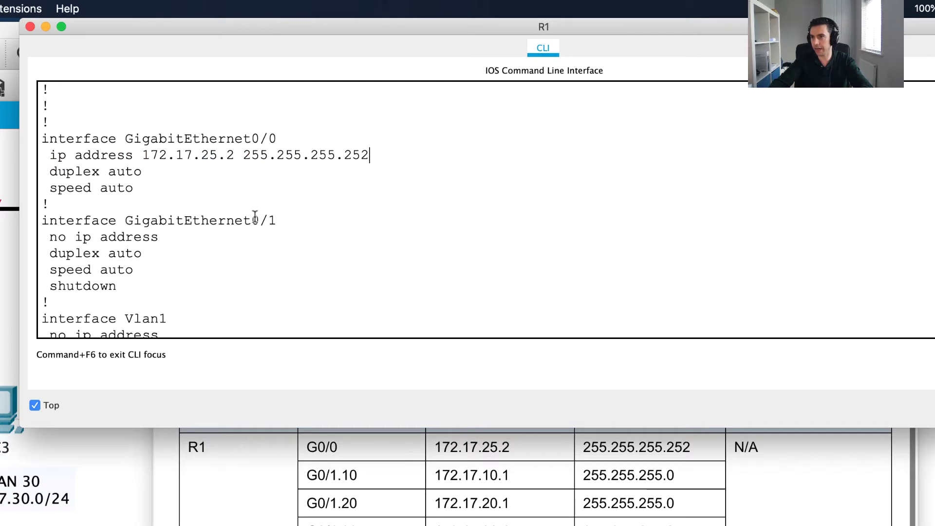
pyautogui.scroll(-3, 255, 216)
pyautogui.scroll(-5, 255, 217)
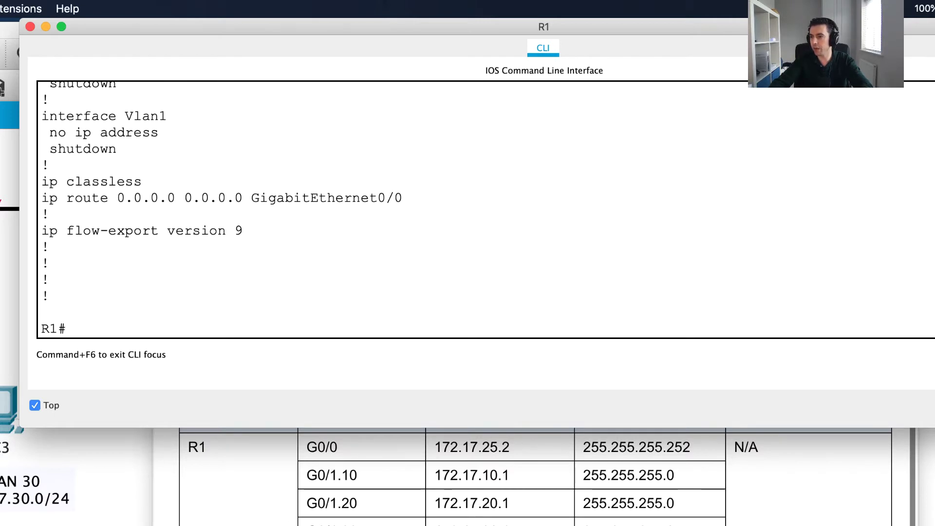
# Review R1's subinterface addresses and the VLAN and port assignments in the activity instructions
pyautogui.scroll(-1, 536, 477)
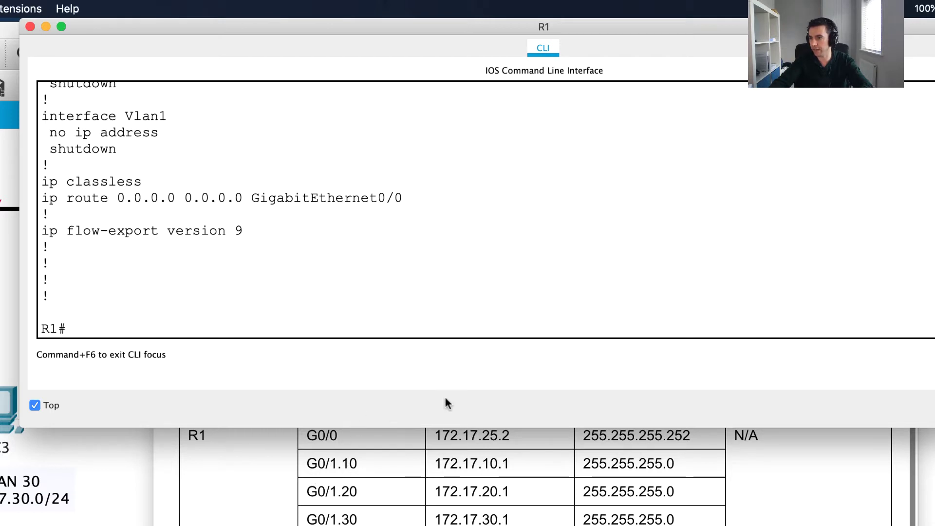
pyautogui.scroll(1, 429, 497)
pyautogui.scroll(-1, 385, 503)
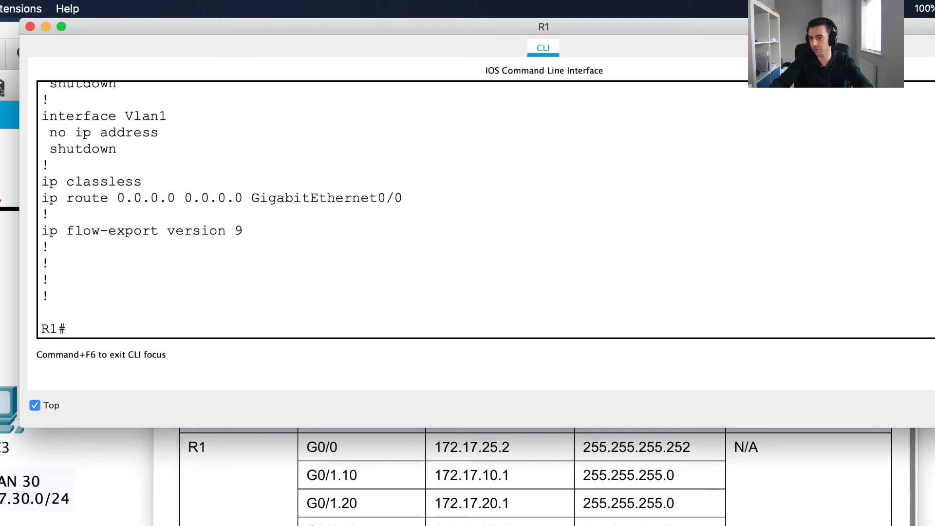
pyautogui.scroll(-10, 536, 477)
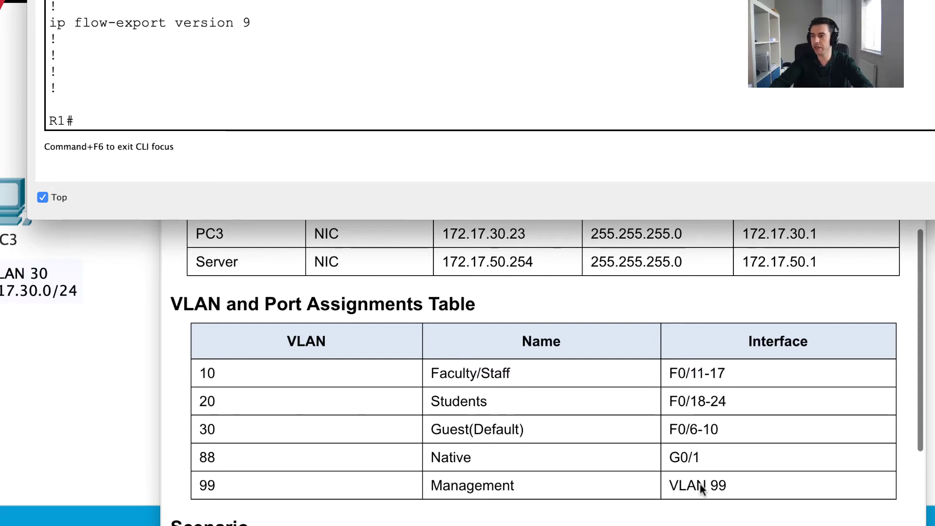
pyautogui.scroll(1, 480, 409)
pyautogui.scroll(10, 480, 408)
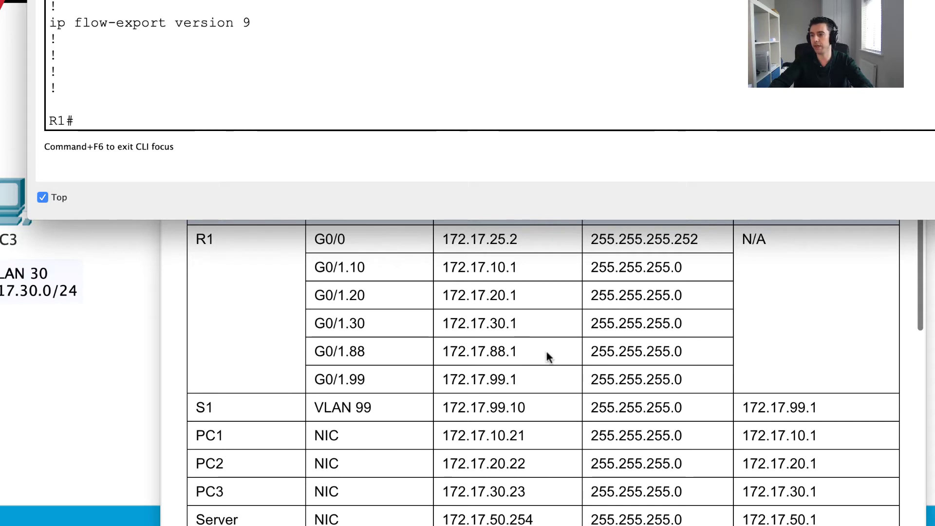
# Enter global configuration mode on R1 with conf t
pyautogui.press('BackSpace')
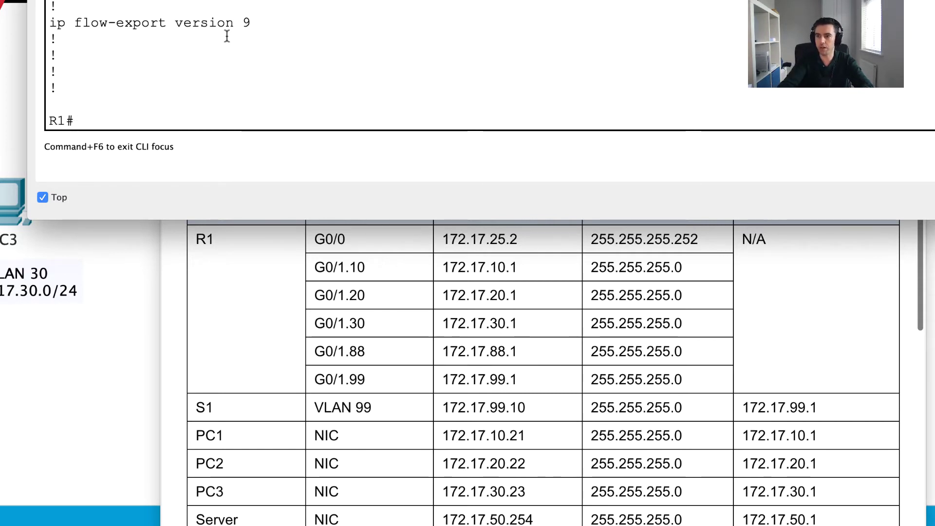
pyautogui.write('conf t')
pyautogui.press('Return')
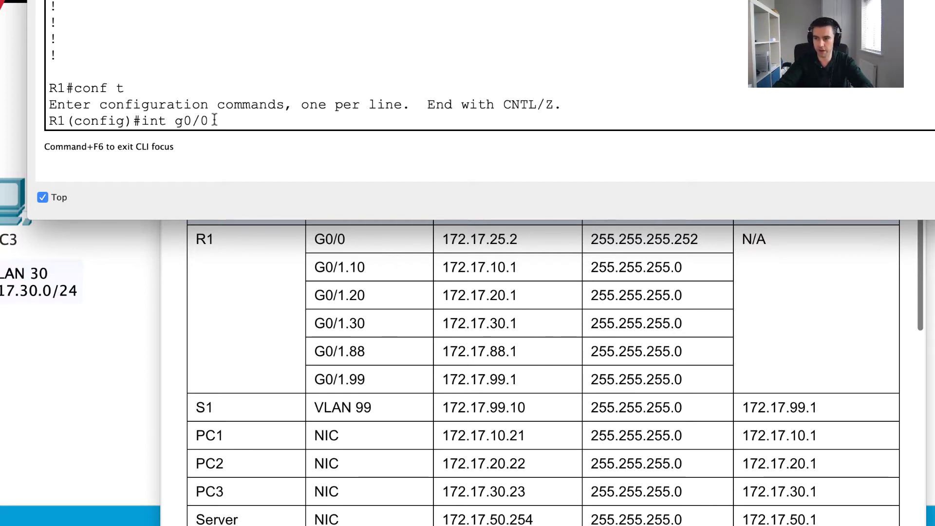
pyautogui.press('BackSpace')
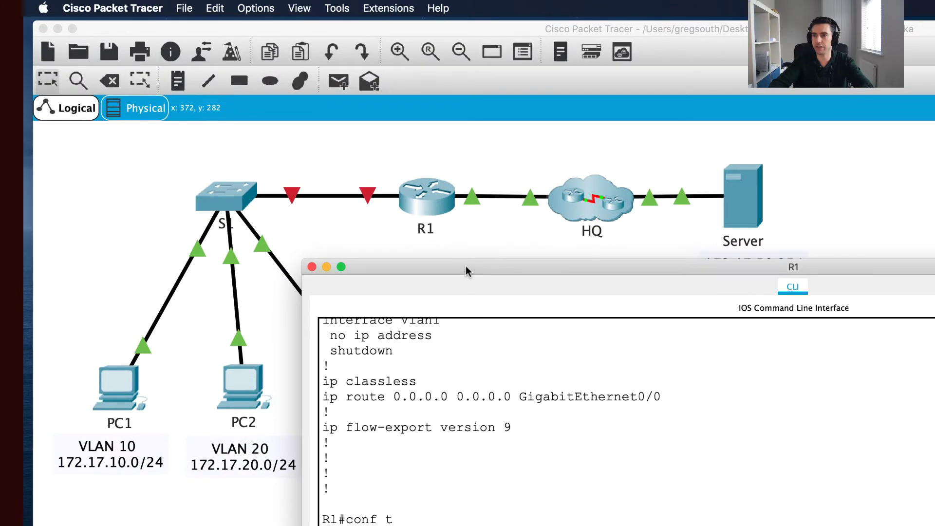
# Enable Always Show Port Labels in Logical Workspace in the interface preferences and close the preferences window
pyautogui.click(113, 7)
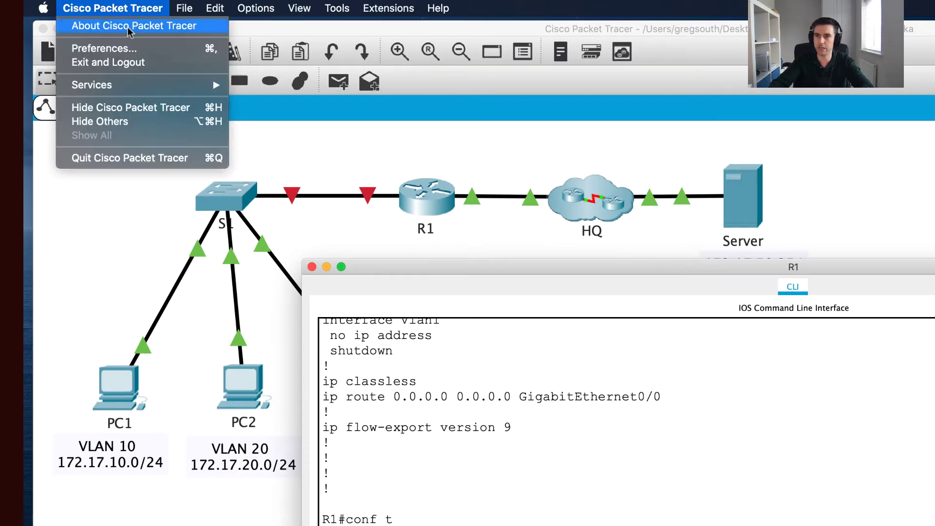
pyautogui.click(127, 51)
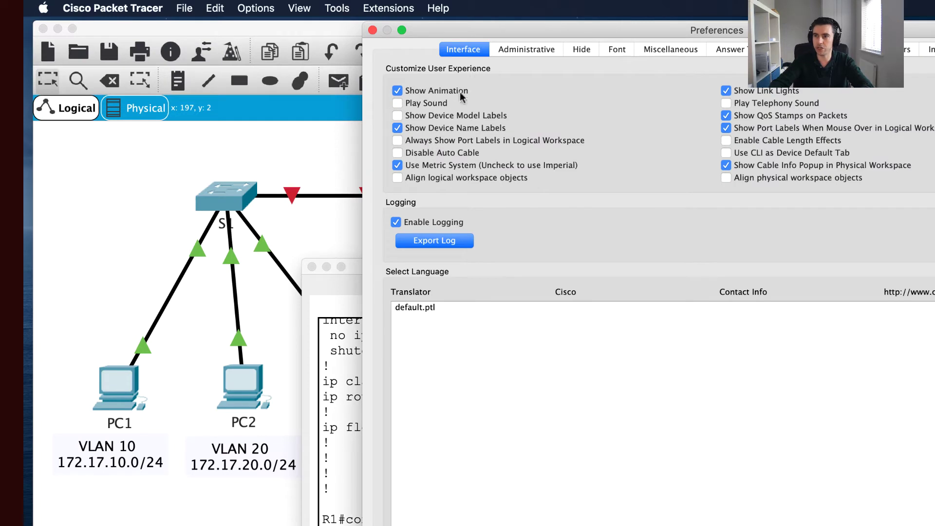
pyautogui.moveTo(456, 31); pyautogui.dragTo(595, 88)
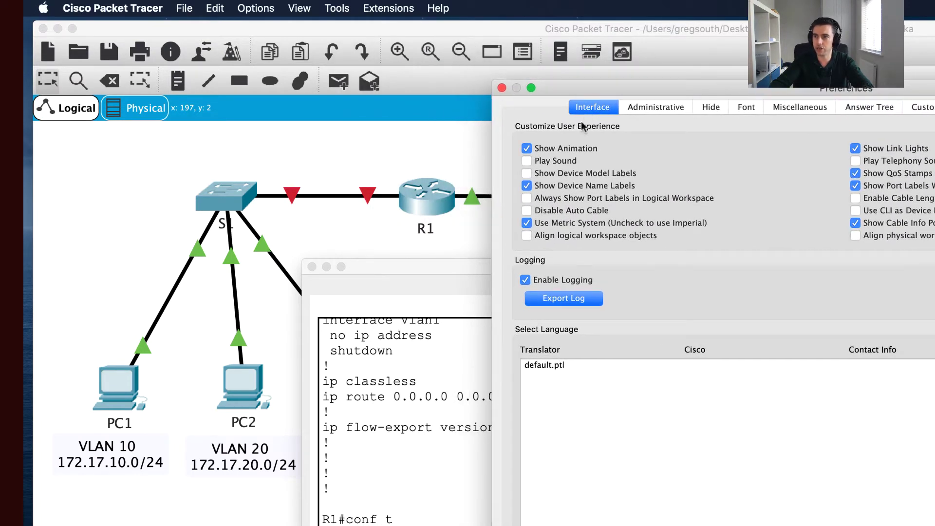
pyautogui.click(553, 198)
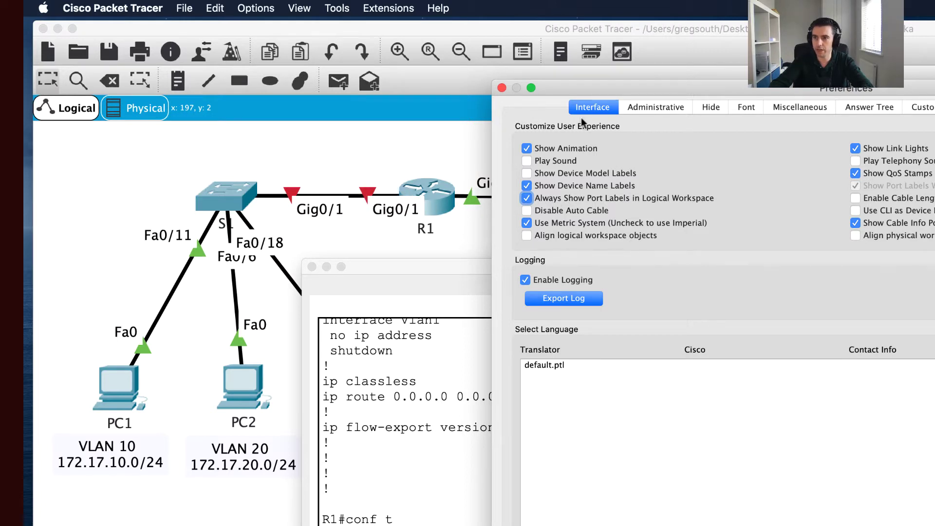
pyautogui.click(501, 88)
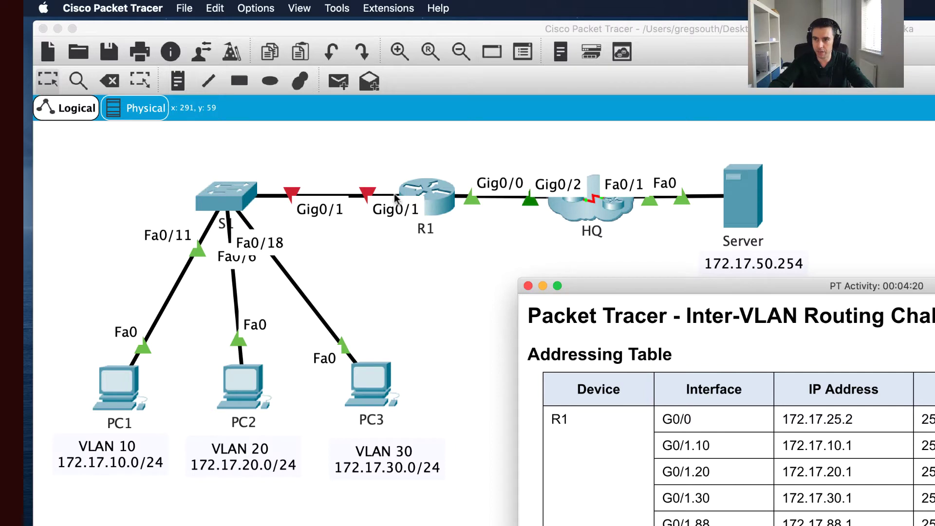
# Open R1's command line and resize and reposition its window so the activity's addressing table stays readable beneath it
pyautogui.click(431, 200)
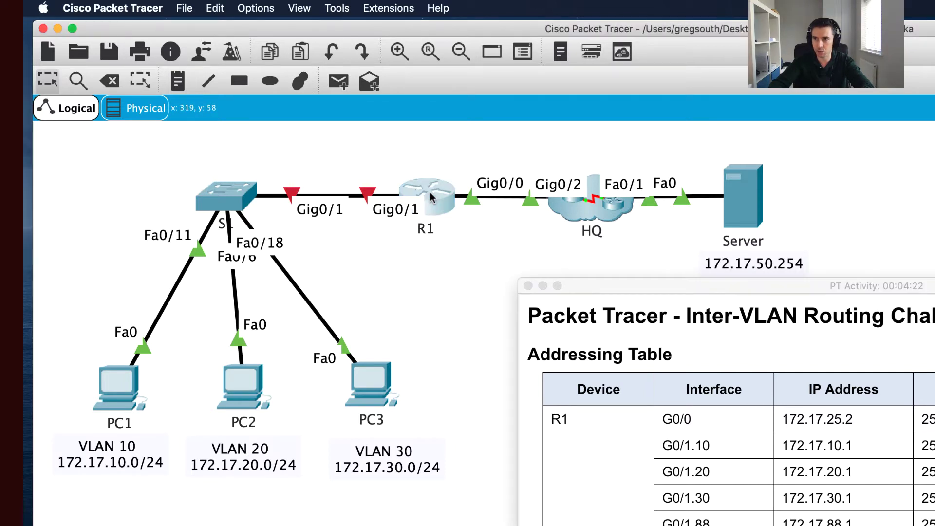
pyautogui.moveTo(627, 184); pyautogui.dragTo(355, 203)
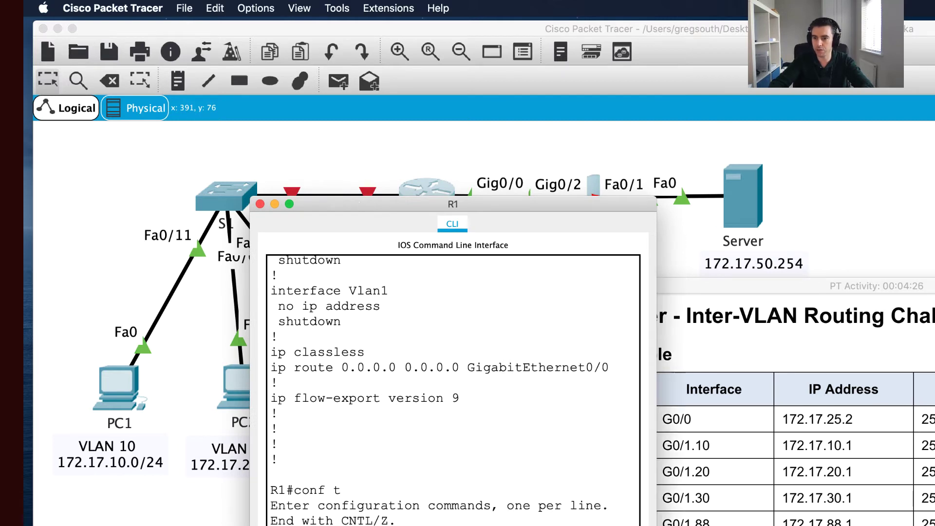
pyautogui.moveTo(657, 400); pyautogui.dragTo(934, 427)
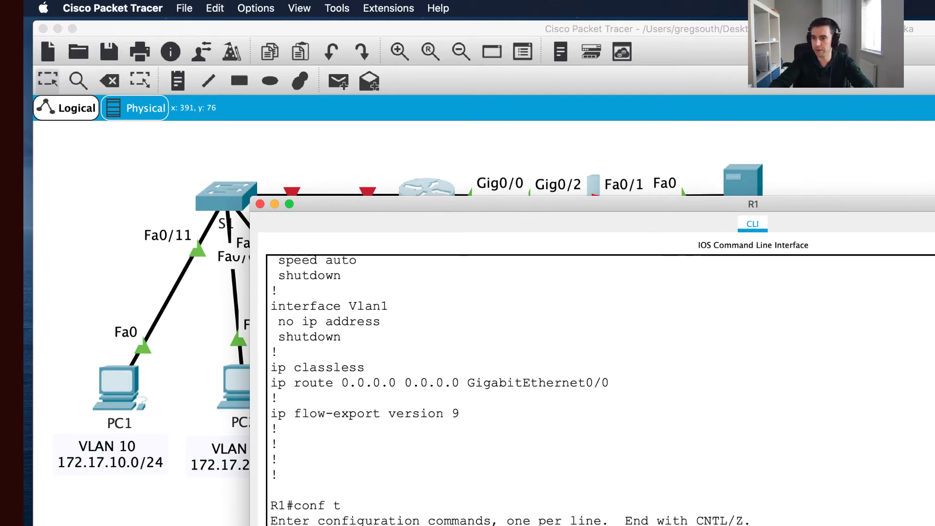
pyautogui.moveTo(543, 206); pyautogui.dragTo(638, 30)
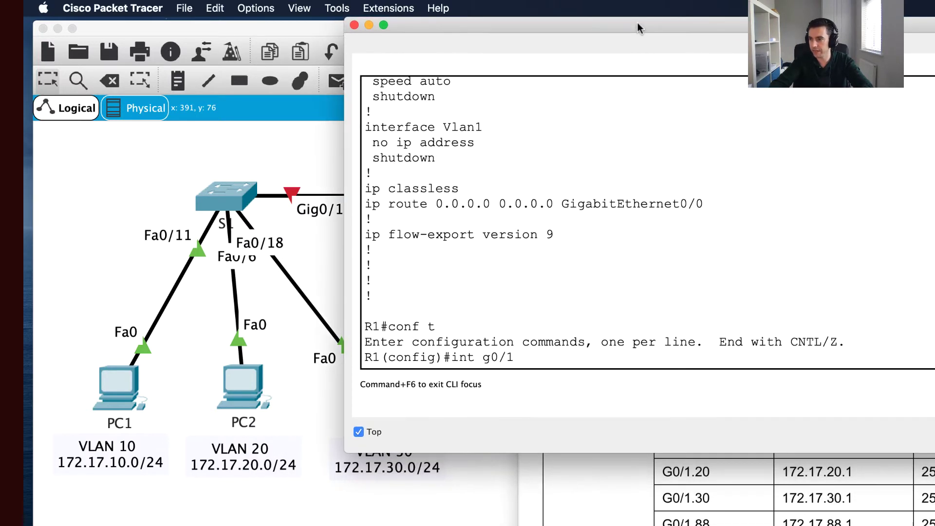
pyautogui.moveTo(796, 452); pyautogui.dragTo(799, 404)
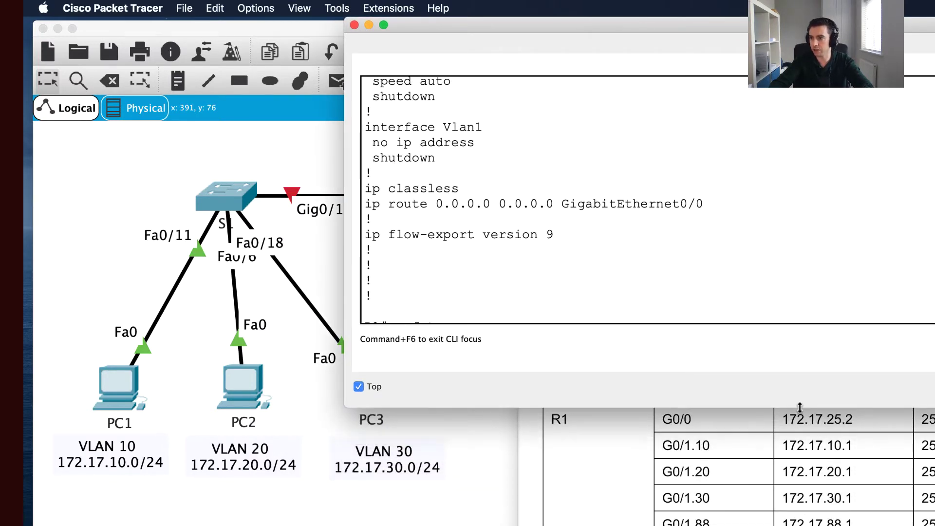
# Enter configuration mode for R1's subinterface g0/1.10, keeping the addressing table's G0/1.10 row in view
pyautogui.press('Return')
pyautogui.write('int g0/1')
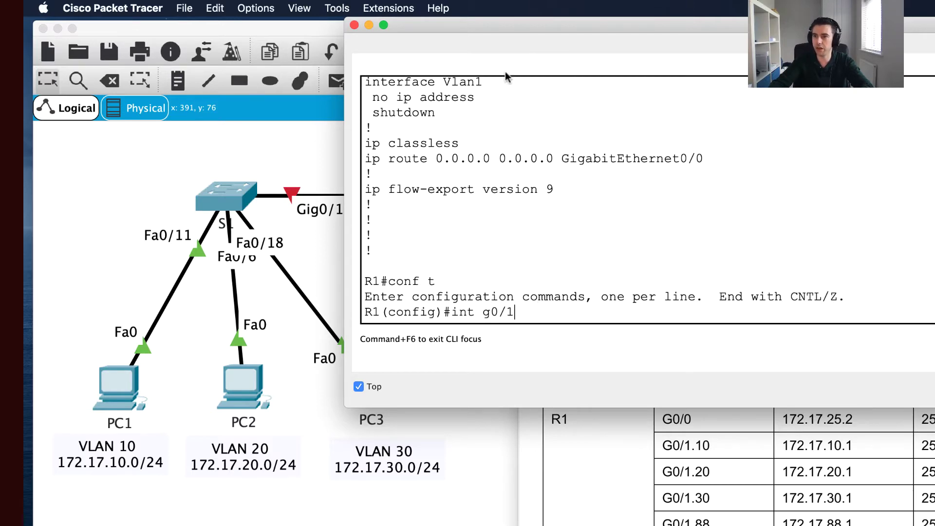
pyautogui.moveTo(522, 28); pyautogui.dragTo(609, 72)
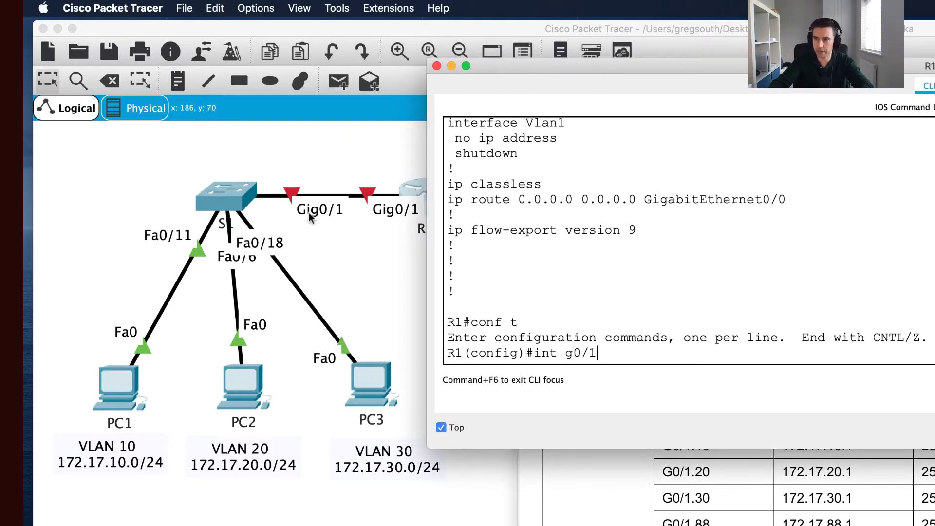
pyautogui.moveTo(721, 79); pyautogui.dragTo(652, 92)
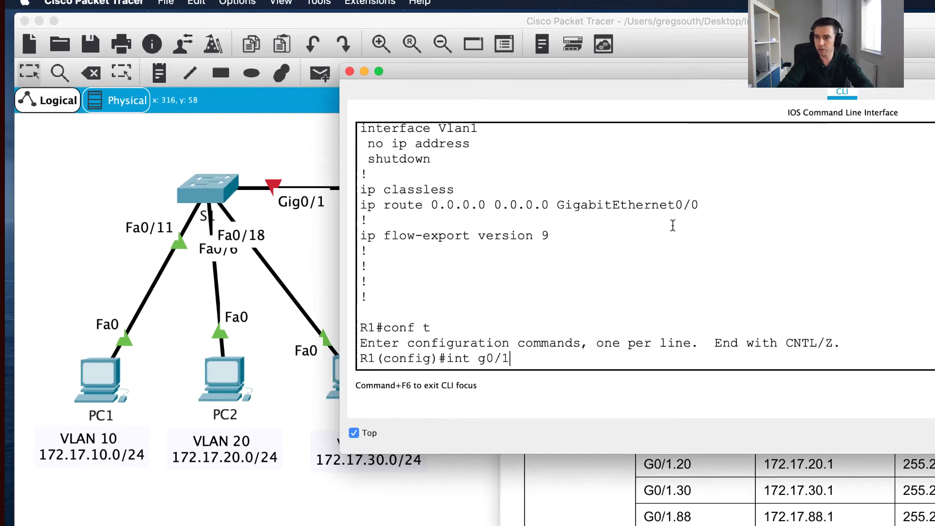
pyautogui.write('.10')
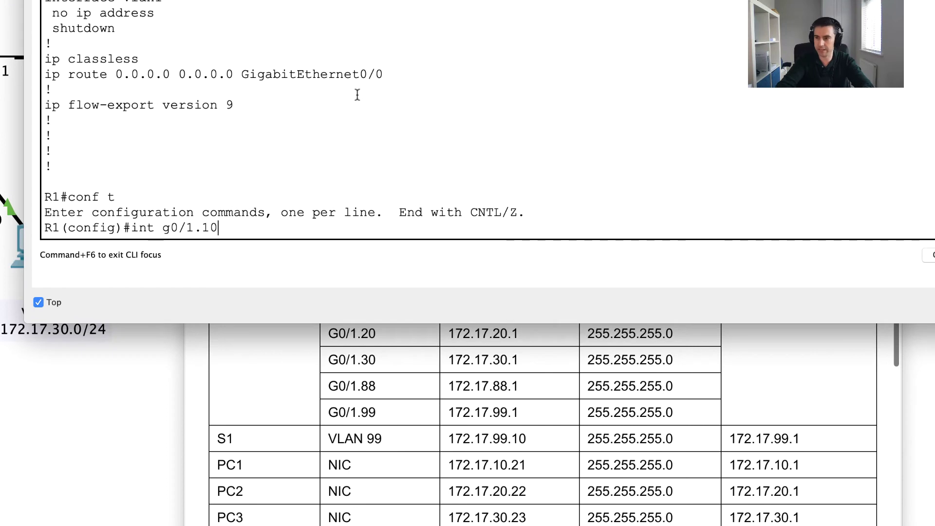
pyautogui.moveTo(358, 1); pyautogui.dragTo(358, 0)
pyautogui.press('Return')
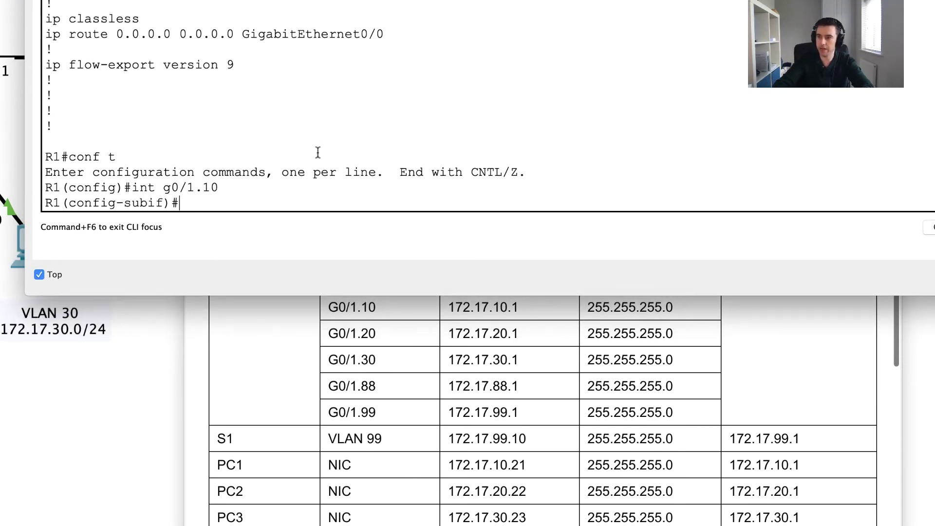
pyautogui.write('ip a')
pyautogui.press('BackSpace')
pyautogui.press('BackSpace')
pyautogui.press('BackSpace')
pyautogui.press('BackSpace')
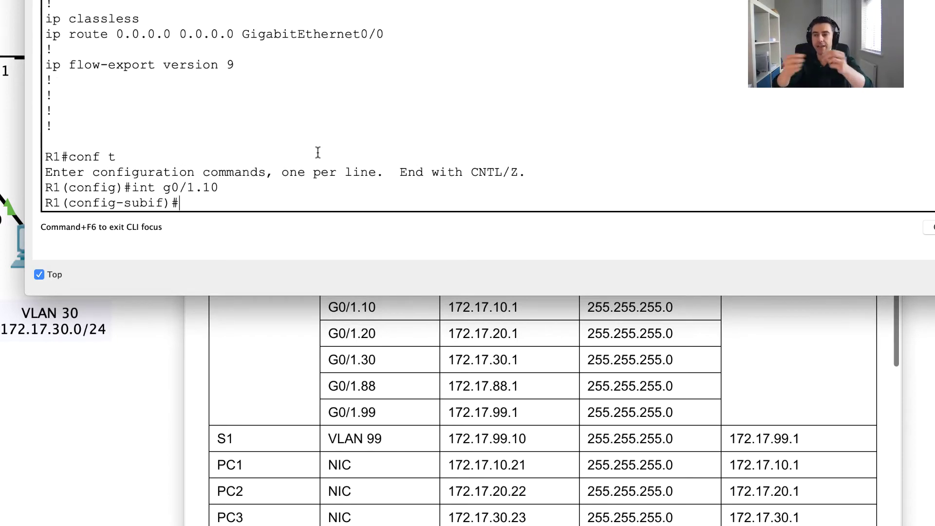
# Set the encapsulation of subinterface g0/1.10 to dot1Q with VLAN ID 10
pyautogui.write('en')
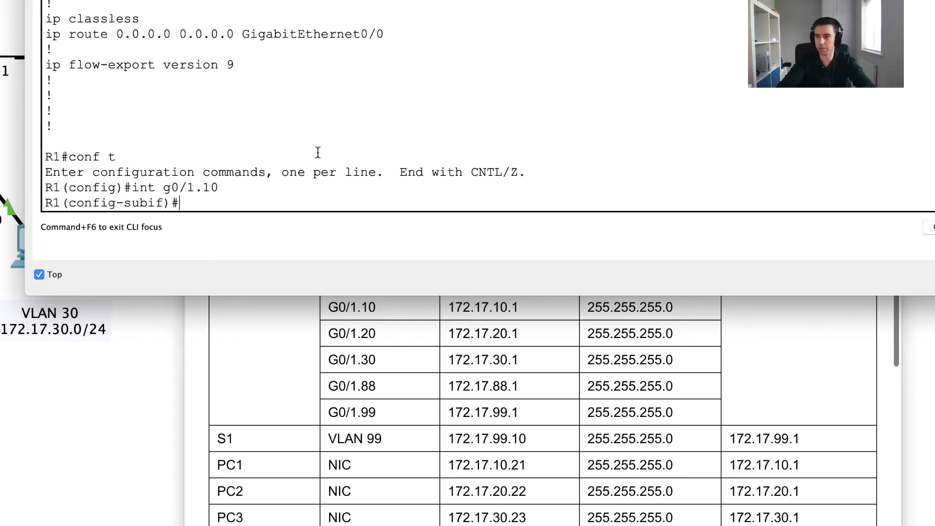
pyautogui.press('Tab')
pyautogui.write('dot')
pyautogui.press('Tab')
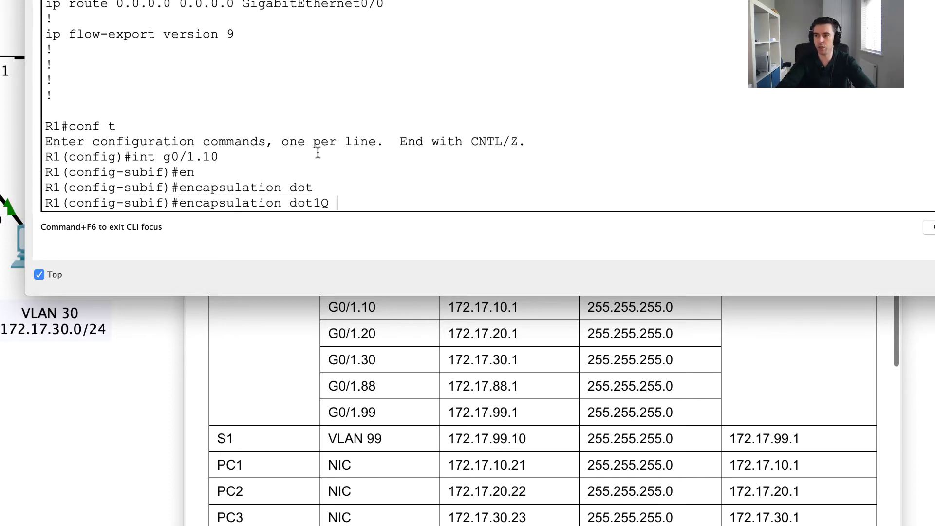
pyautogui.write('10')
pyautogui.press('Return')
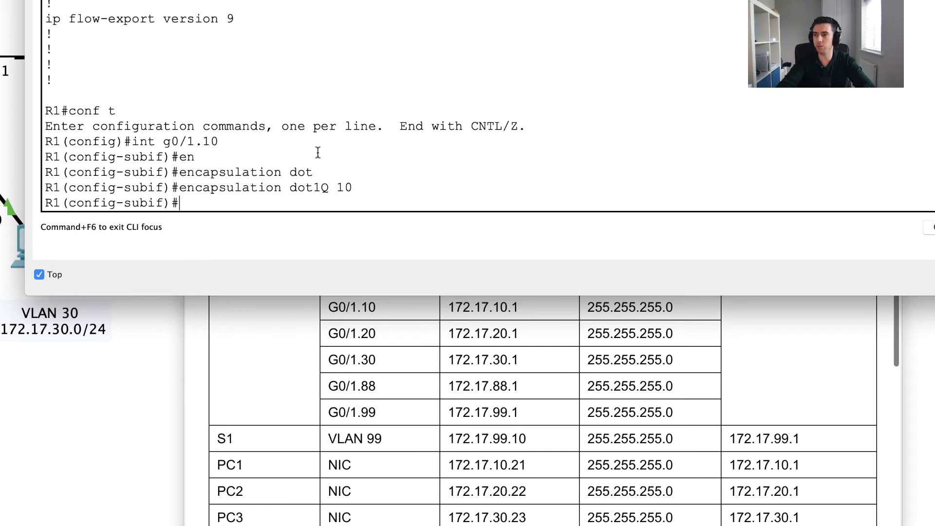
# Assign IP address 172.17.10.1 with mask 255.255.255.0 to subinterface g0/1.10 and exit to global configuration mode
pyautogui.write('ip add')
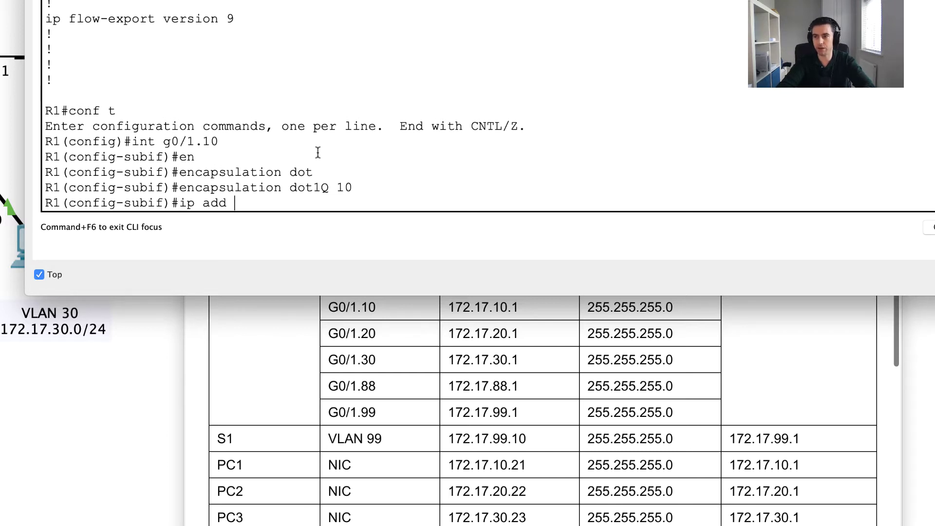
pyautogui.write(' 172')
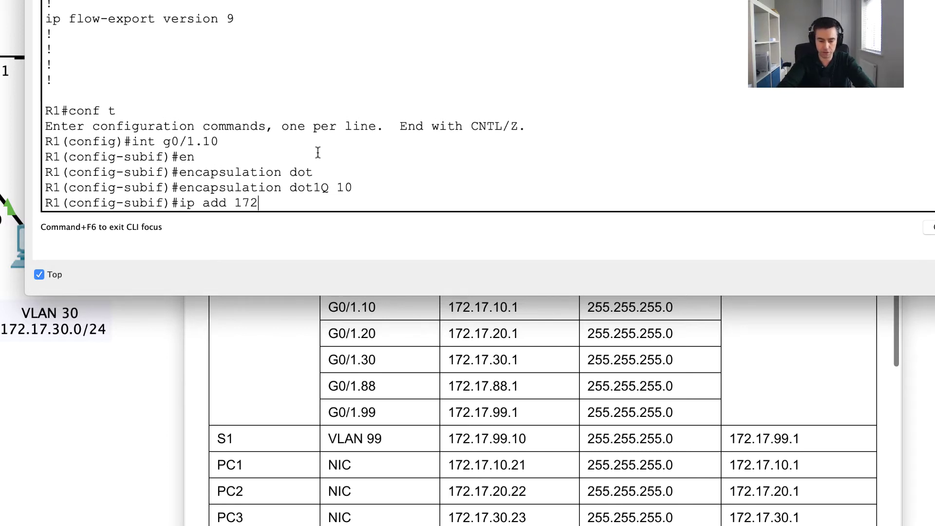
pyautogui.write('.17.')
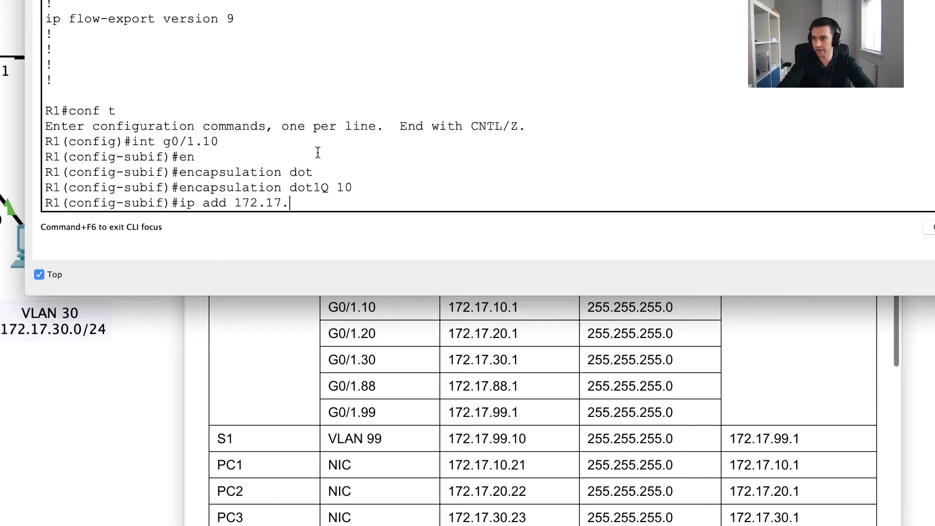
pyautogui.write('10.1')
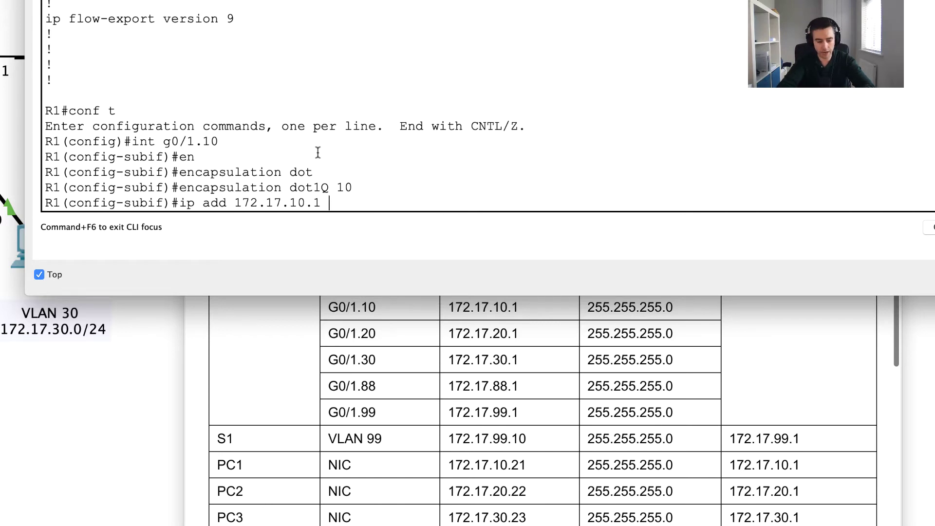
pyautogui.write(' 255.255.2')
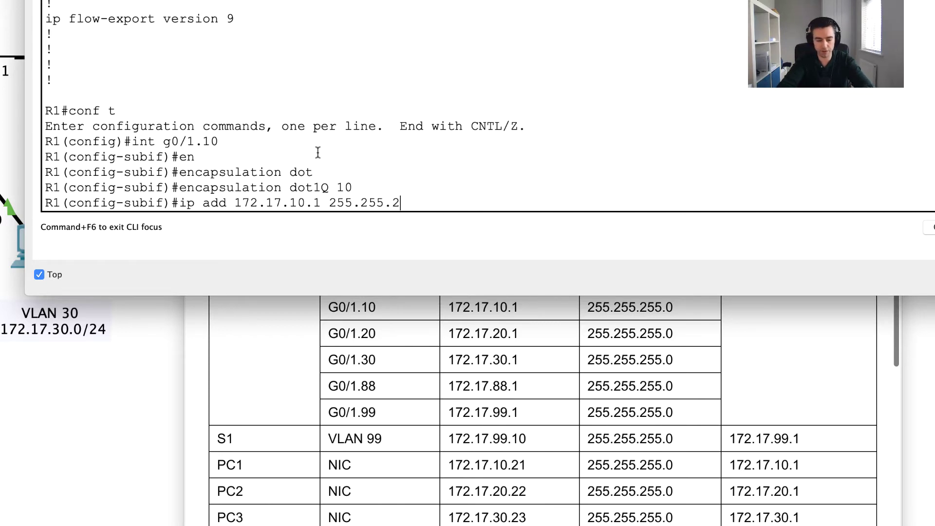
pyautogui.write('55.255.0')
pyautogui.press('Return')
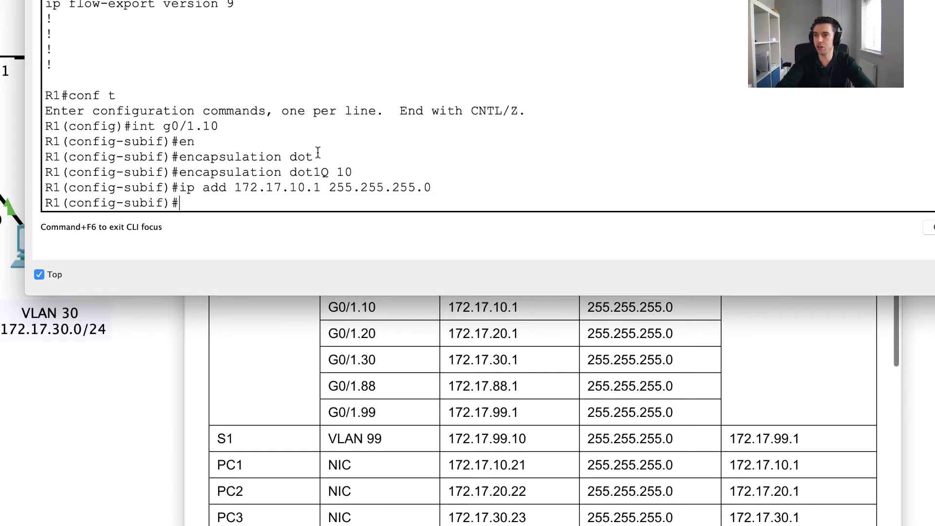
pyautogui.write('x')
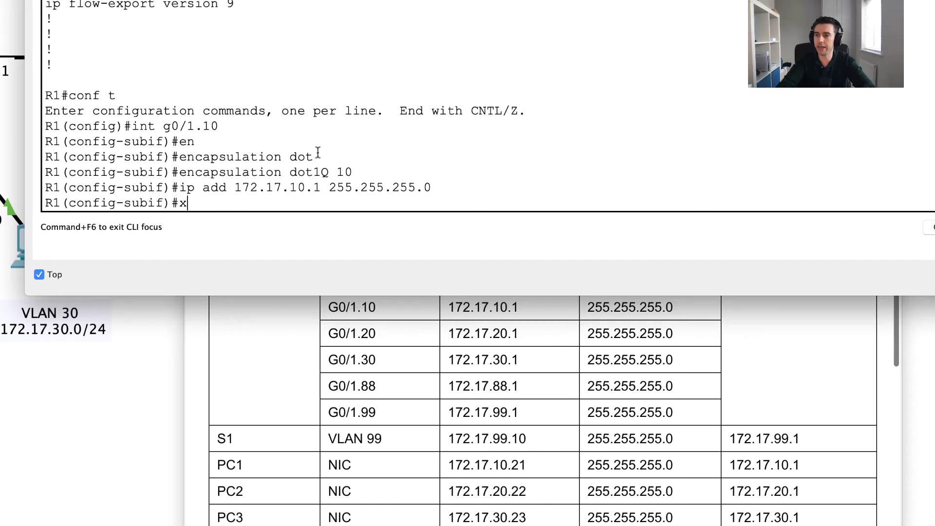
pyautogui.write('it')
pyautogui.press('Return')
pyautogui.press('Return')
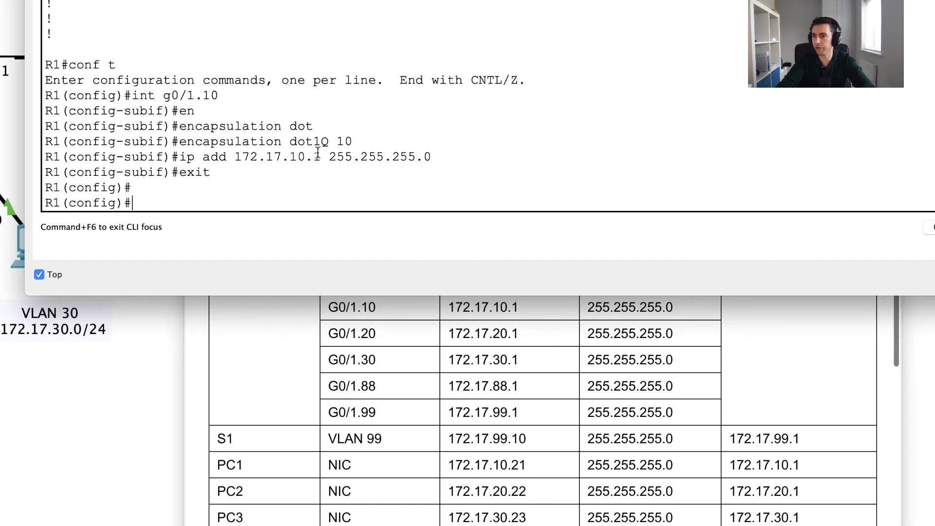
# Create subinterface g0/1.20 on R1 and set its encapsulation to dot1Q with VLAN ID 20
pyautogui.write('int g')
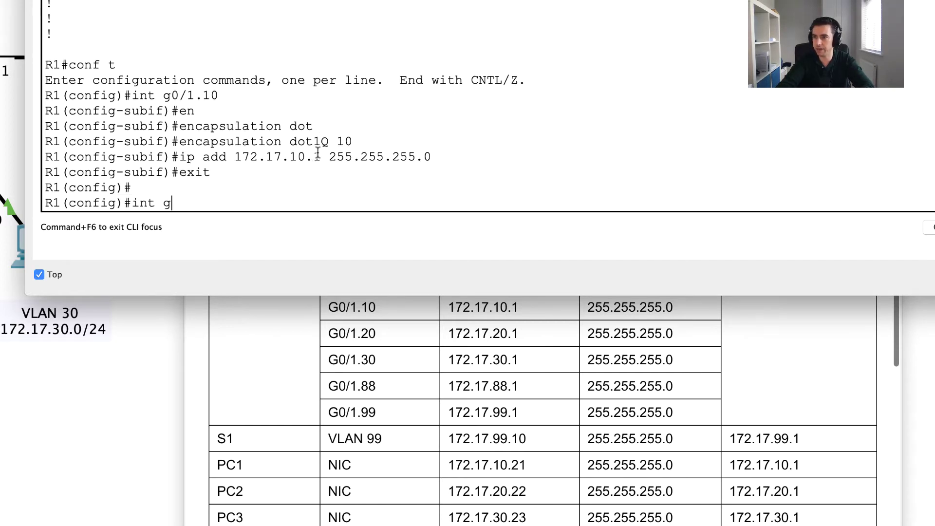
pyautogui.write('0/1.')
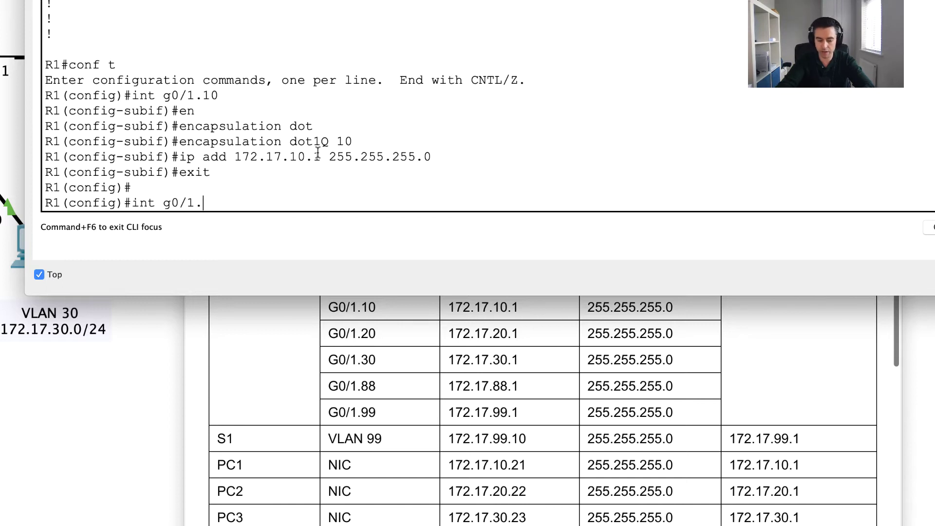
pyautogui.write('20')
pyautogui.press('Return')
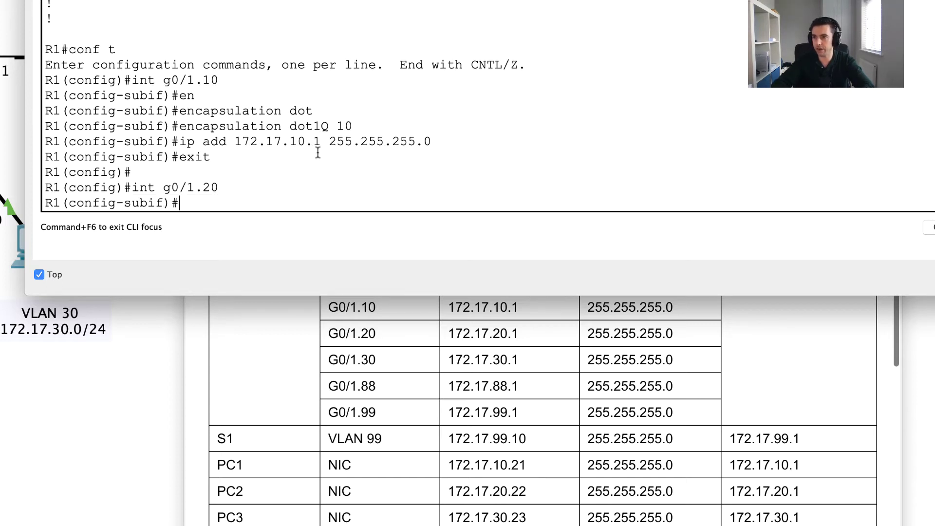
pyautogui.press('Up')
pyautogui.press('Up')
pyautogui.press('Up')
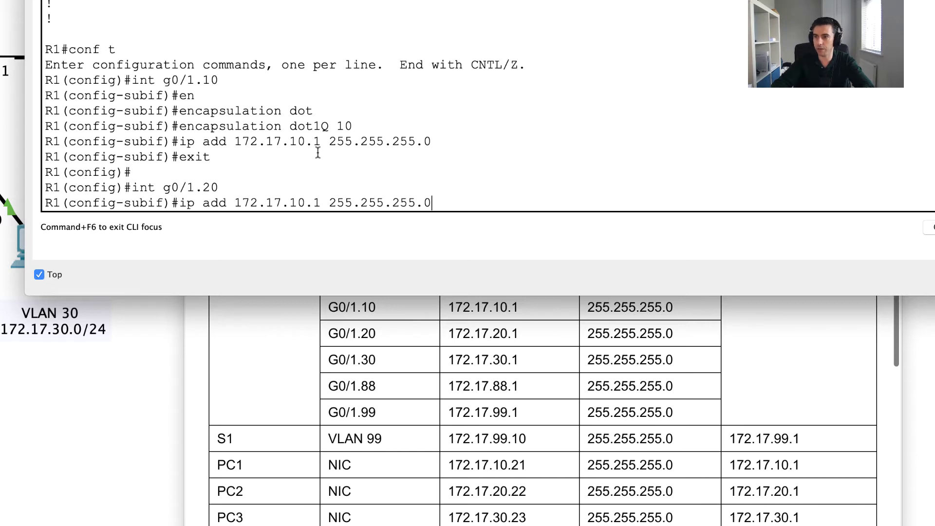
pyautogui.press('Up')
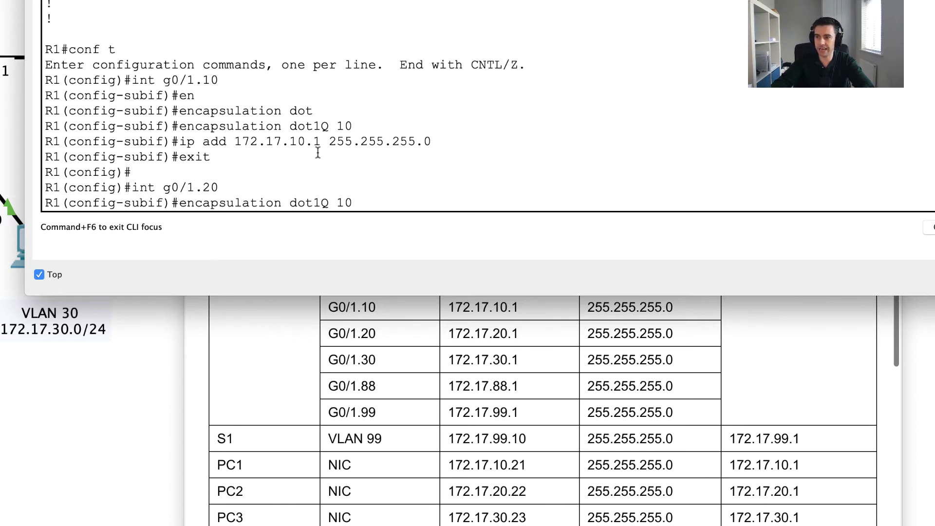
pyautogui.press('BackSpace')
pyautogui.press('BackSpace')
pyautogui.write('20')
pyautogui.press('Return')
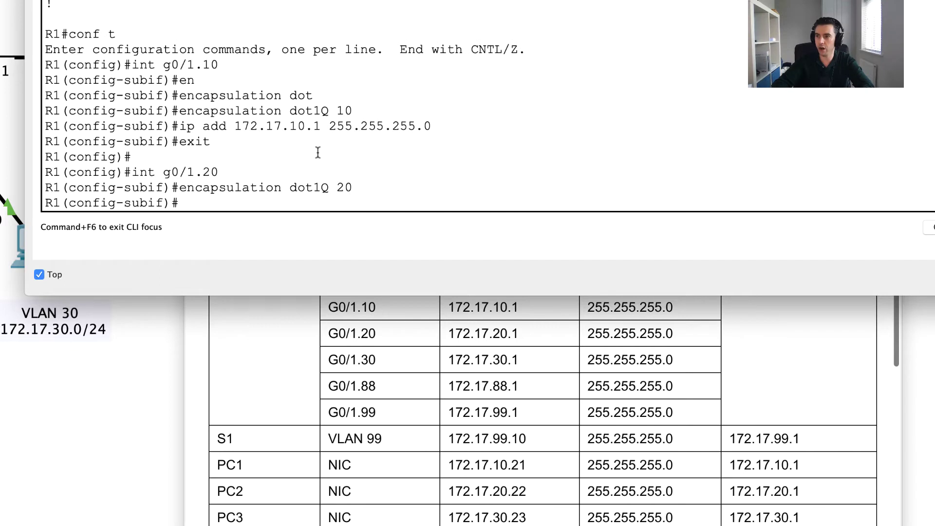
# Assign IP address 172.17.20.1 with mask 255.255.255.0 to subinterface g0/1.20 and exit to global configuration mode
pyautogui.press('Up')
pyautogui.press('Up')
pyautogui.press('Up')
pyautogui.press('Up')
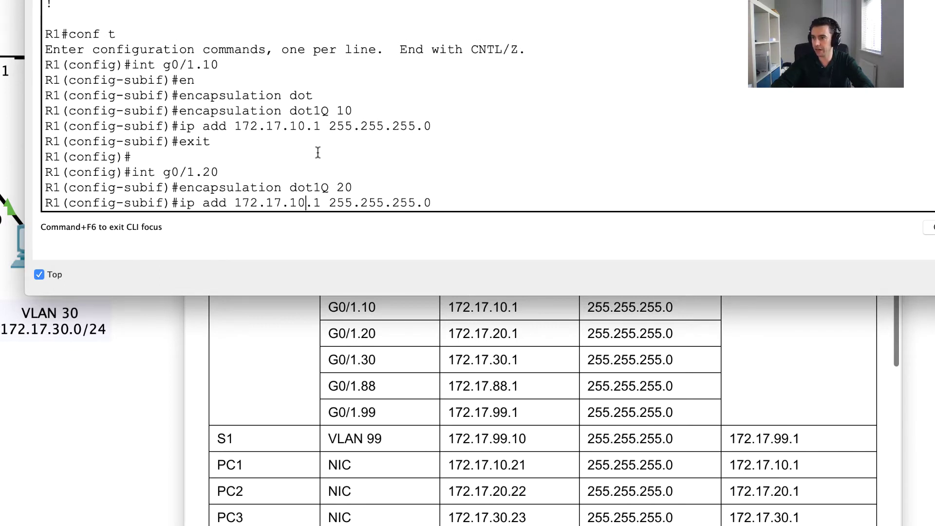
pyautogui.press('BackSpace')
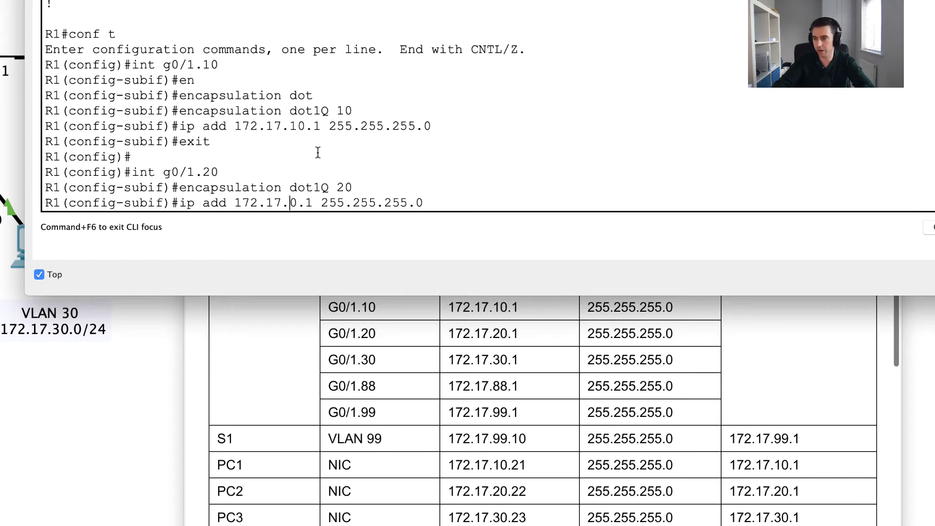
pyautogui.write('2')
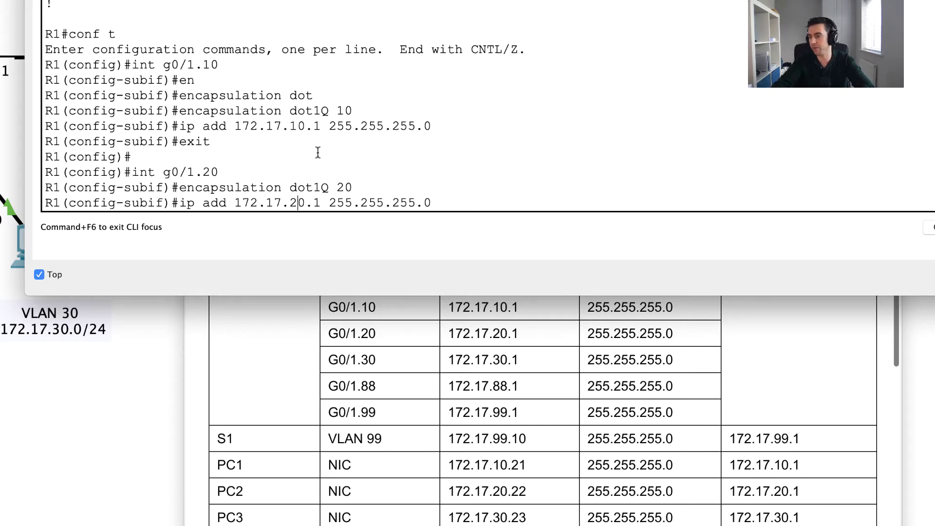
pyautogui.press('Return')
pyautogui.write('exit')
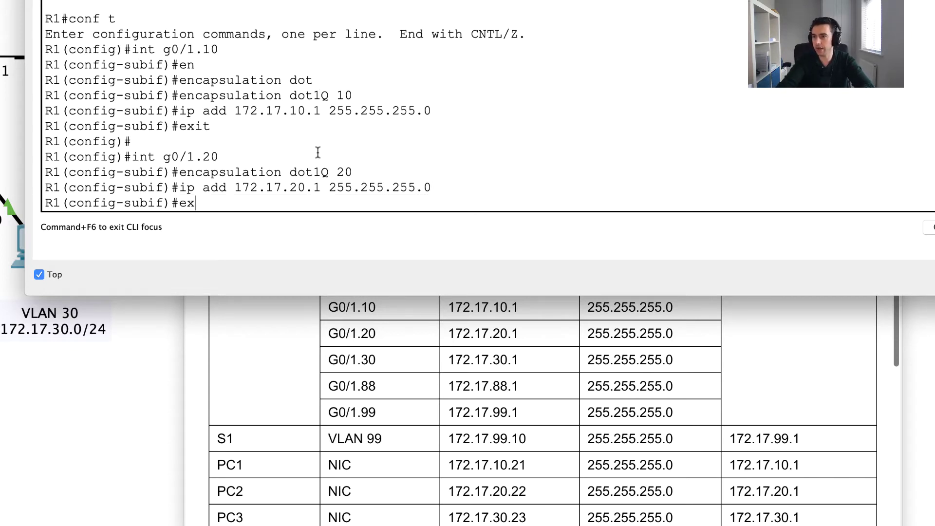
pyautogui.press('Return')
pyautogui.press('Return')
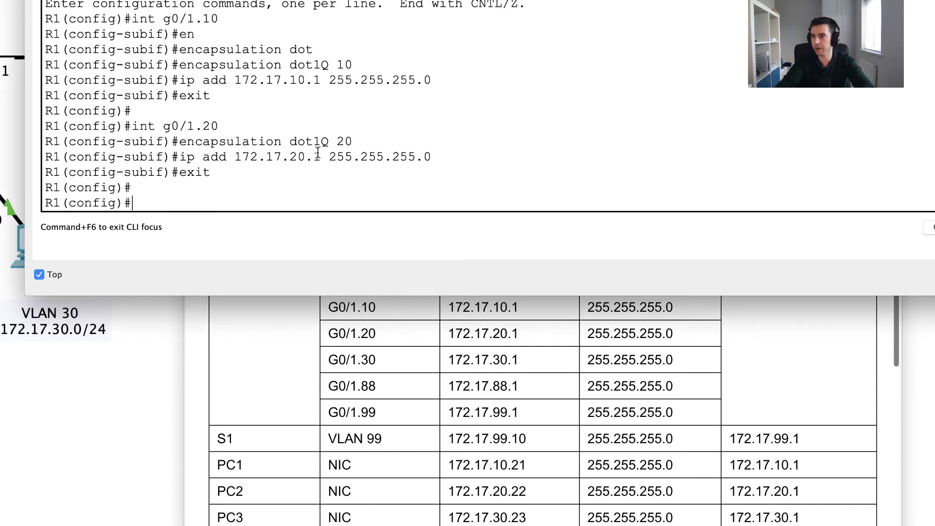
# Create subinterface g0/1.30 on R1 and set its encapsulation to dot1Q with VLAN ID 30
pyautogui.write('int ')
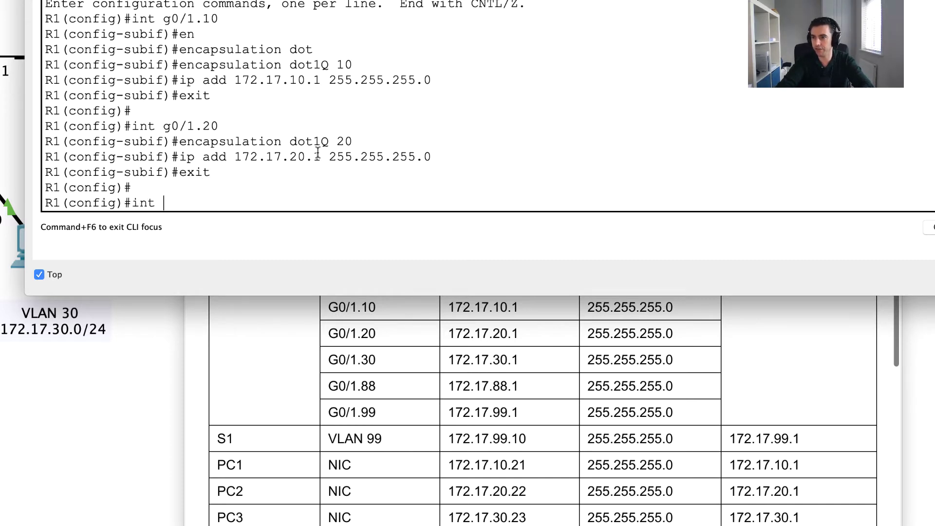
pyautogui.write('g0/1')
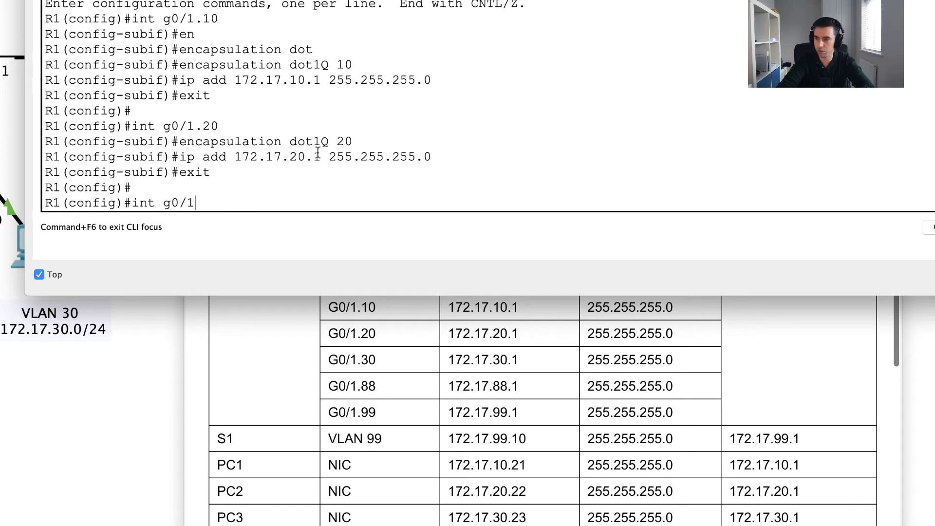
pyautogui.write('.30')
pyautogui.press('Return')
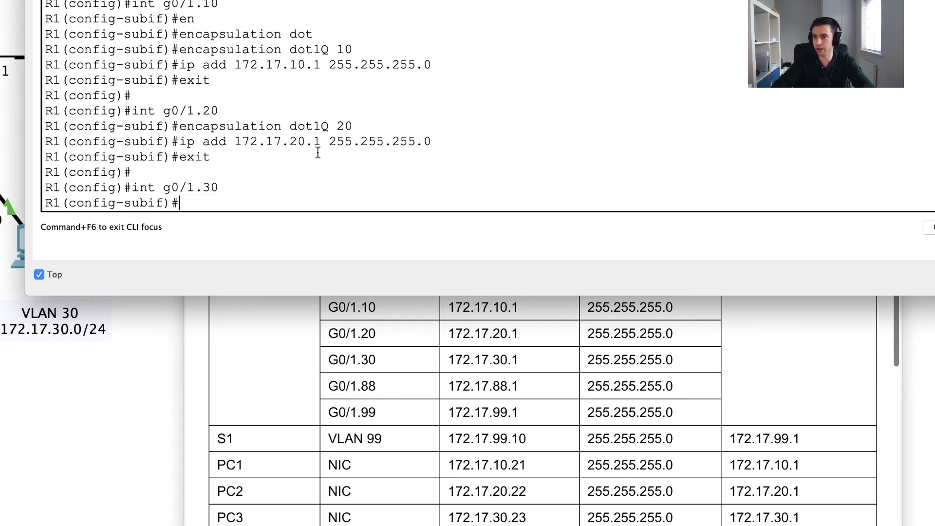
pyautogui.press('Up')
pyautogui.press('Up')
pyautogui.press('Up')
pyautogui.press('Up')
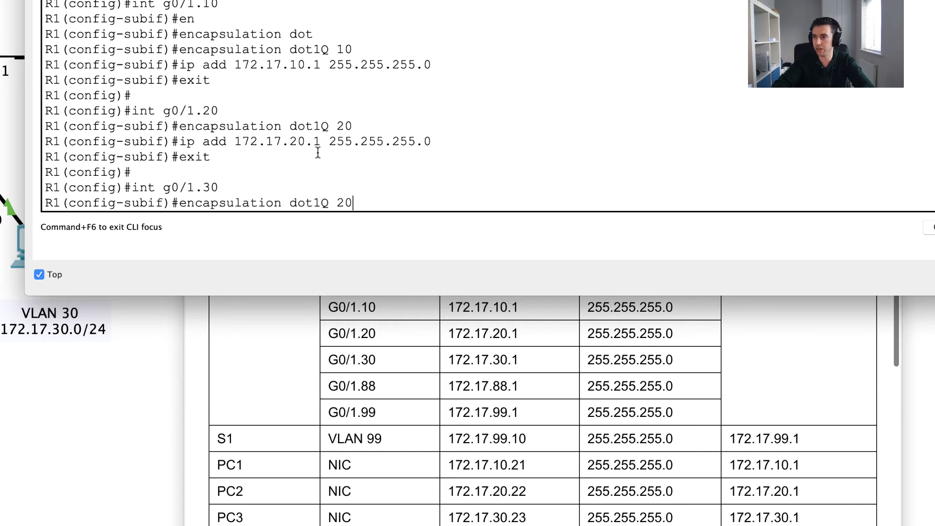
pyautogui.press('BackSpace')
pyautogui.press('BackSpace')
pyautogui.write('30')
pyautogui.press('Return')
# Assign IP address 172.17.30.1 with mask 255.255.255.0 to subinterface g0/1.30 and exit to global configuration mode
pyautogui.press('Up')
pyautogui.press('Up')
pyautogui.press('Up')
pyautogui.press('Up')
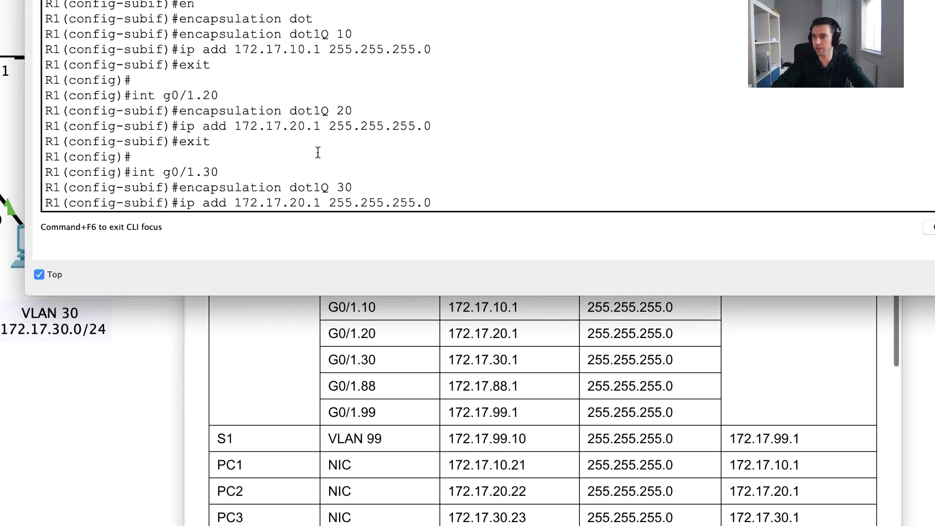
pyautogui.press('Left')
pyautogui.press('Left')
pyautogui.press('Left')
pyautogui.press('Left')
pyautogui.press('Left')
pyautogui.press('Left')
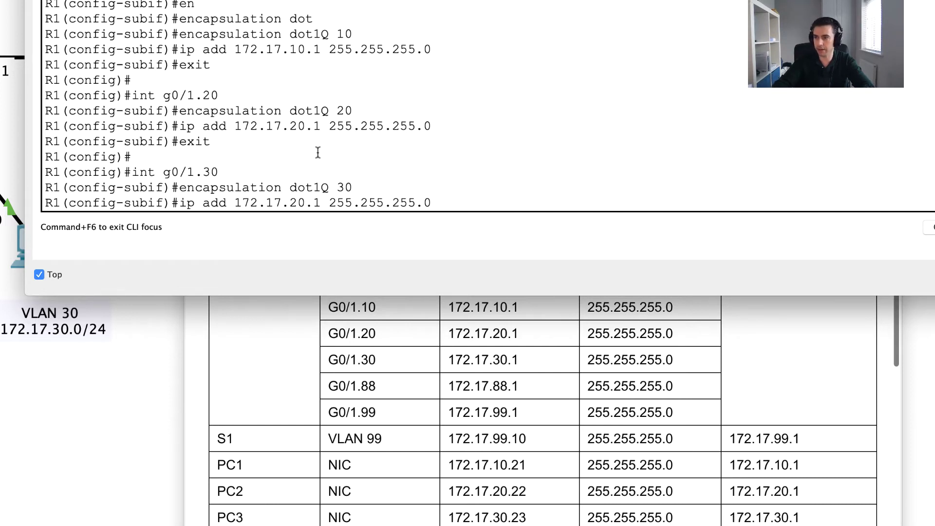
pyautogui.press('BackSpace')
pyautogui.write('3')
pyautogui.press('Return')
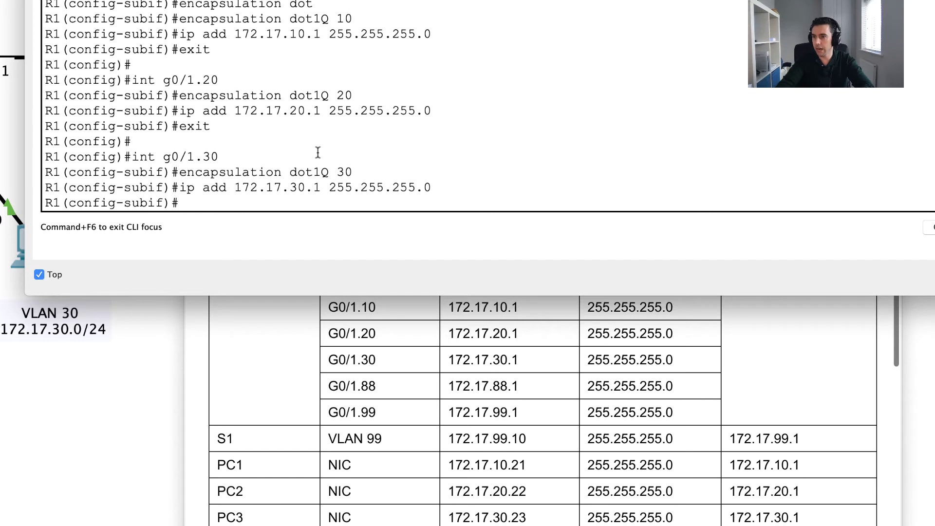
pyautogui.write('exit')
pyautogui.press('Return')
pyautogui.press('Return')
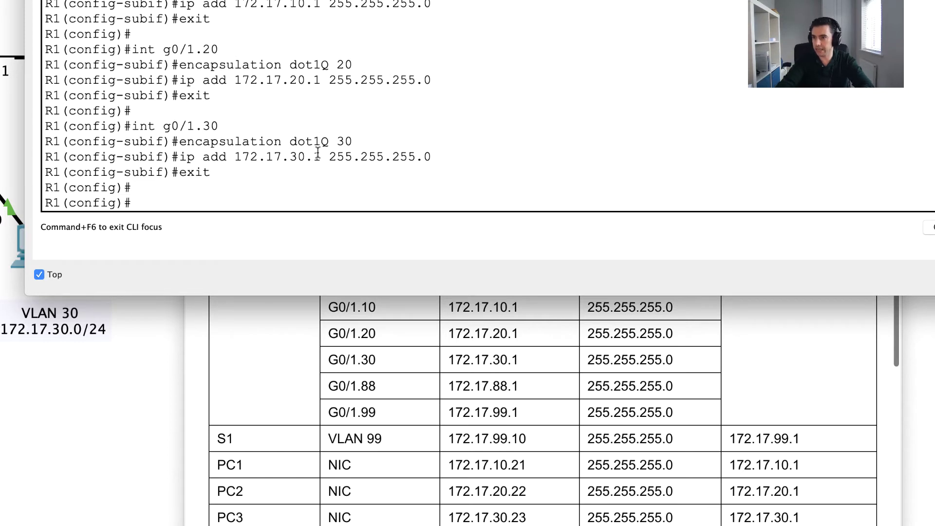
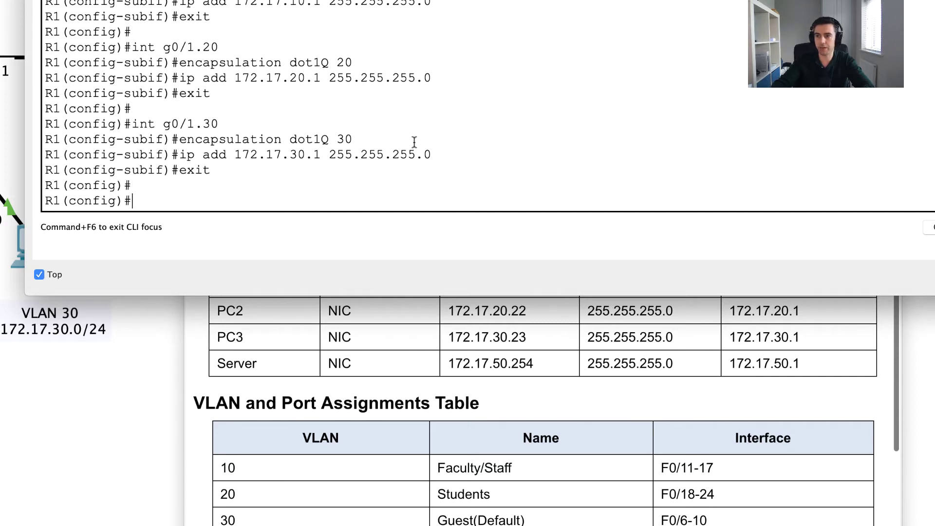
# Create subinterface g0/1.88 on R1 and set its encapsulation to dot1Q with VLAN ID 88 as the native VLAN
pyautogui.write('int ')
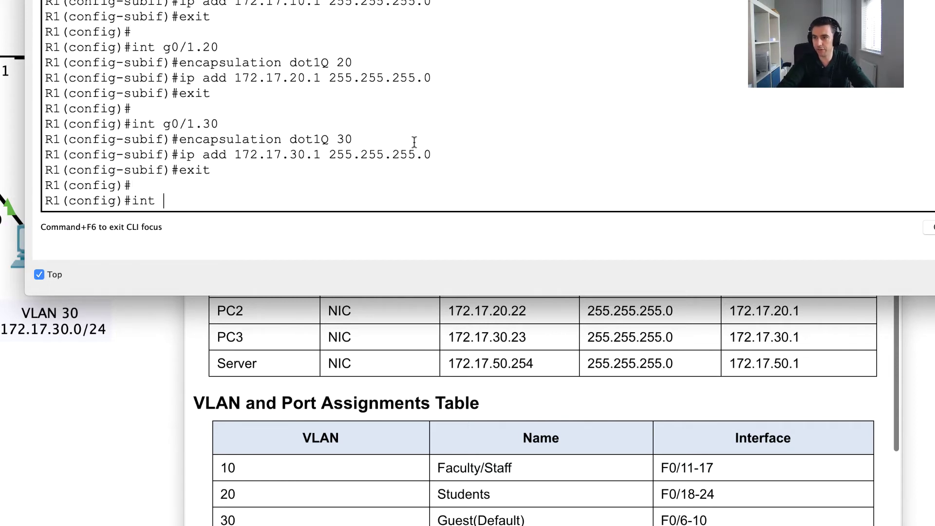
pyautogui.write('g0/1')
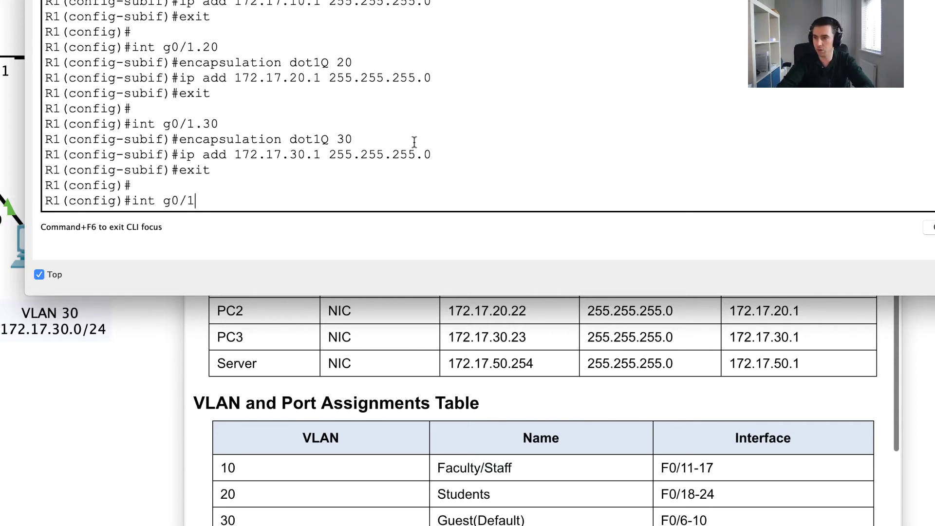
pyautogui.write('.88')
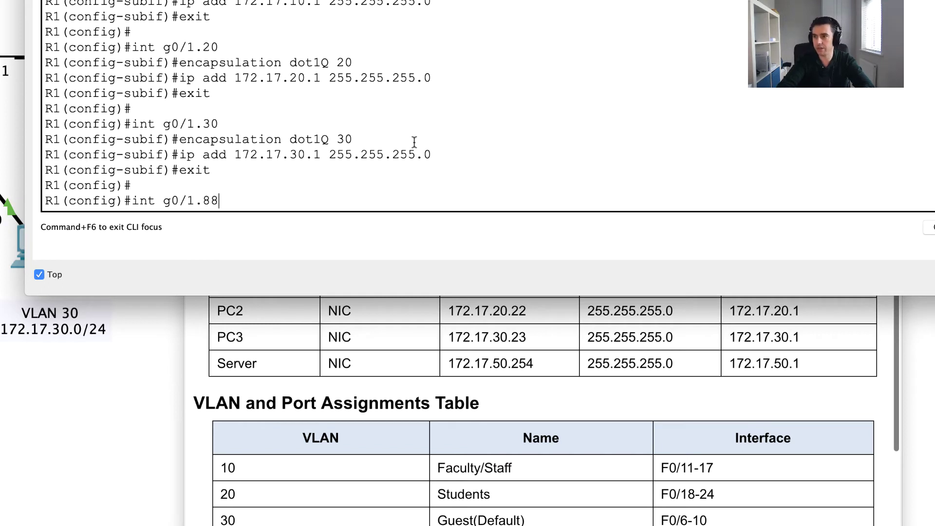
pyautogui.press('Return')
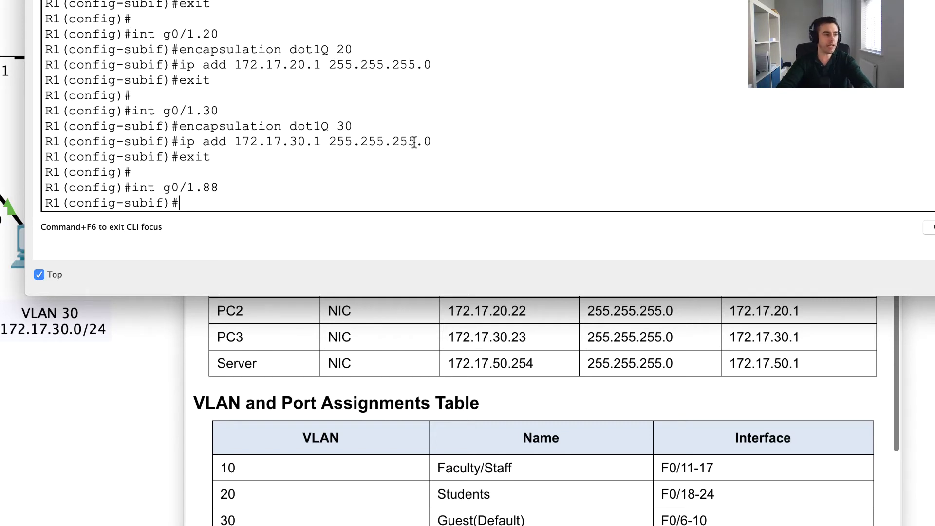
pyautogui.write('en')
pyautogui.press('Tab')
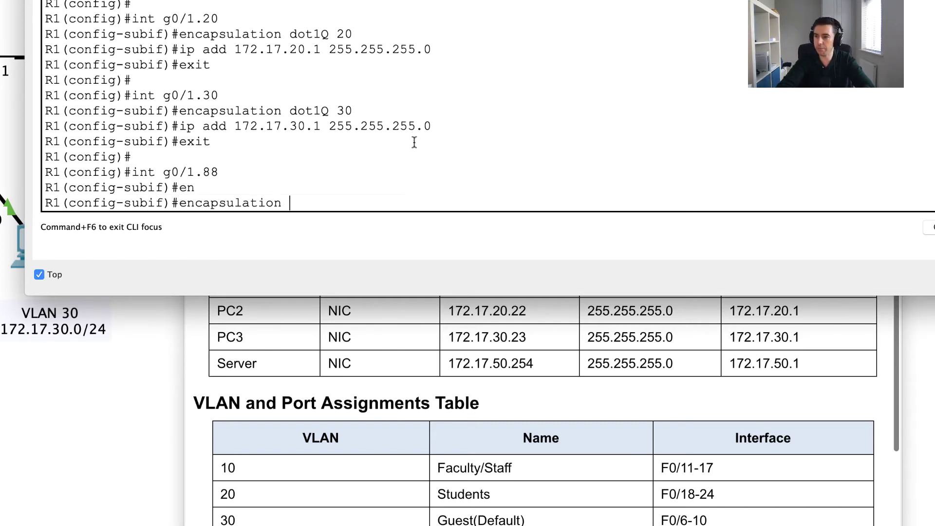
pyautogui.write('dot')
pyautogui.press('Tab')
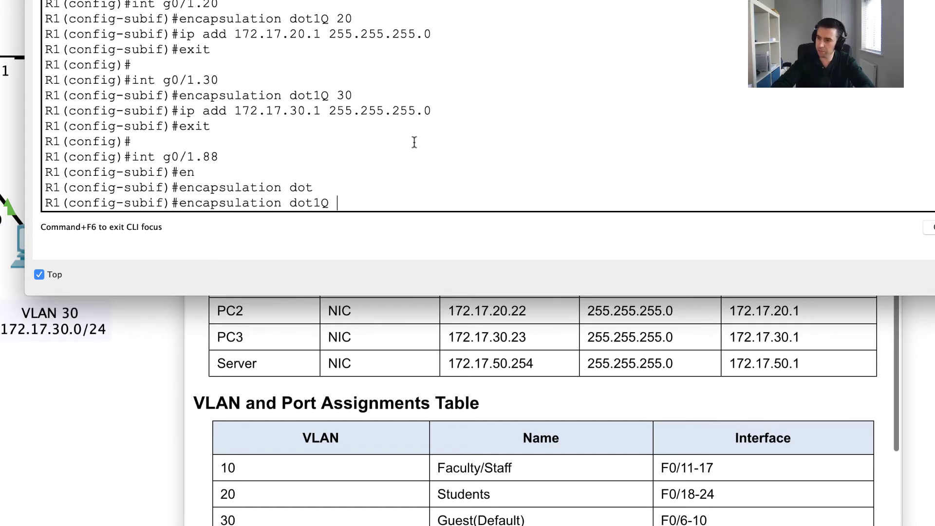
pyautogui.write('?')
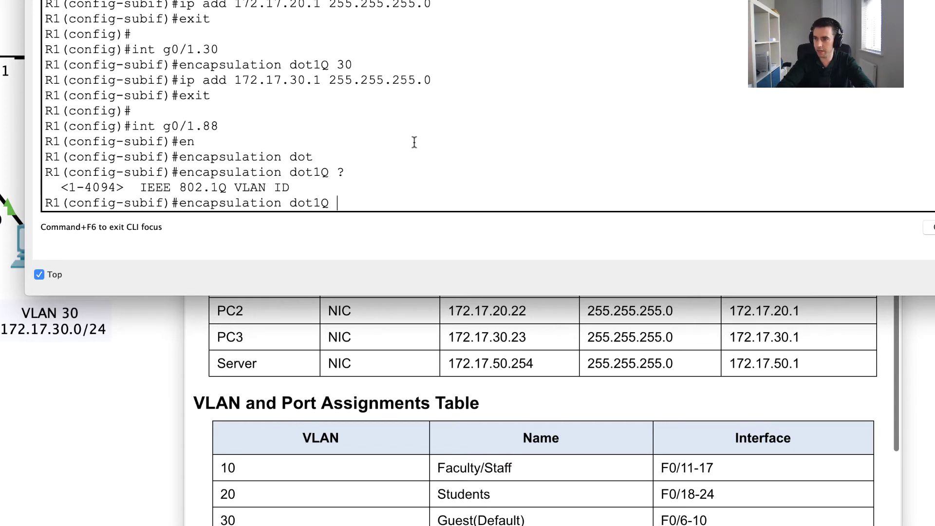
pyautogui.write('88')
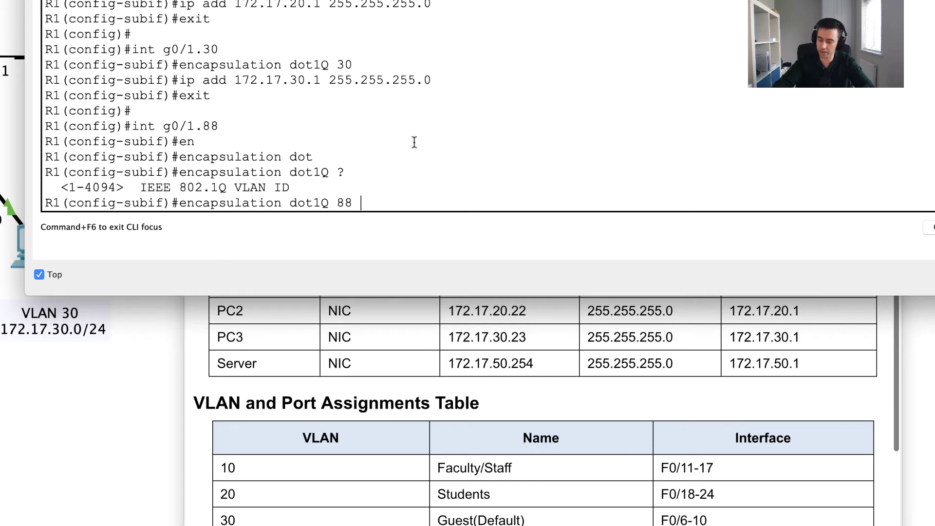
pyautogui.write(' ?')
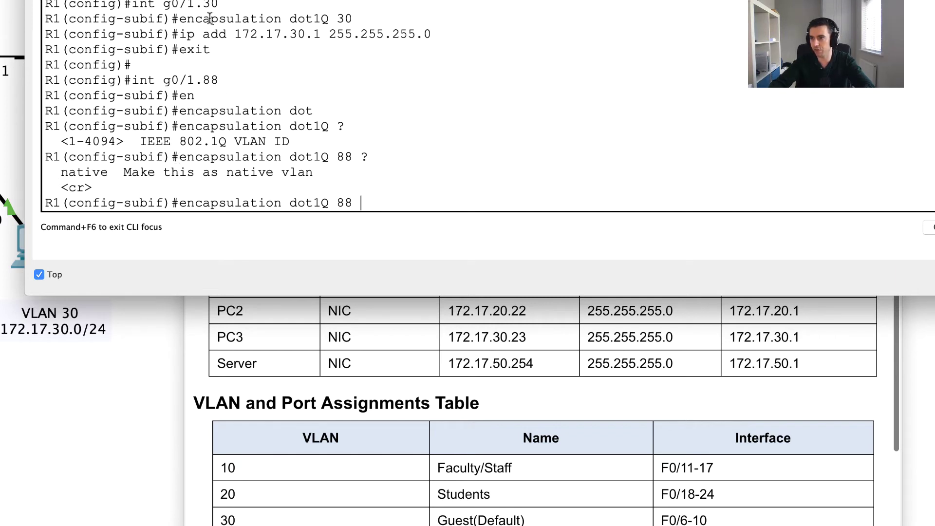
pyautogui.moveTo(211, 19); pyautogui.dragTo(354, 18)
pyautogui.click(361, 205)
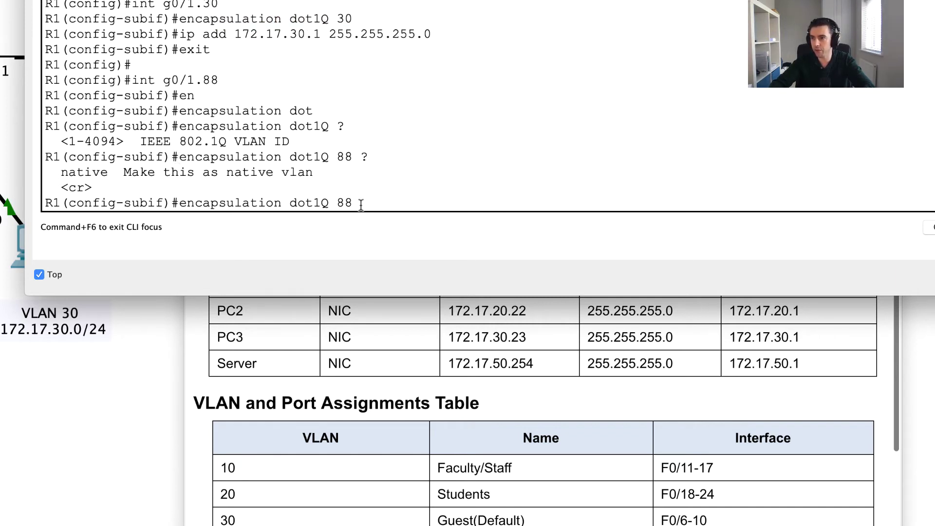
pyautogui.write('native')
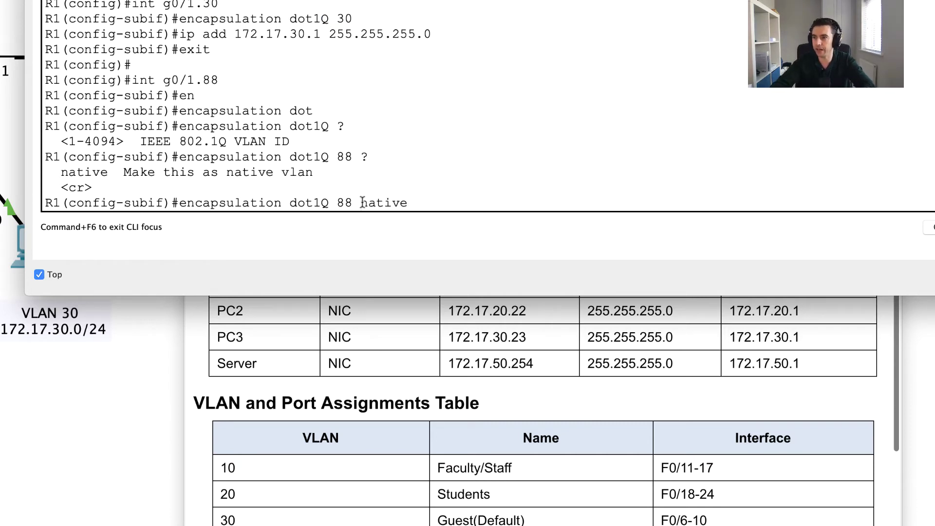
pyautogui.press('Return')
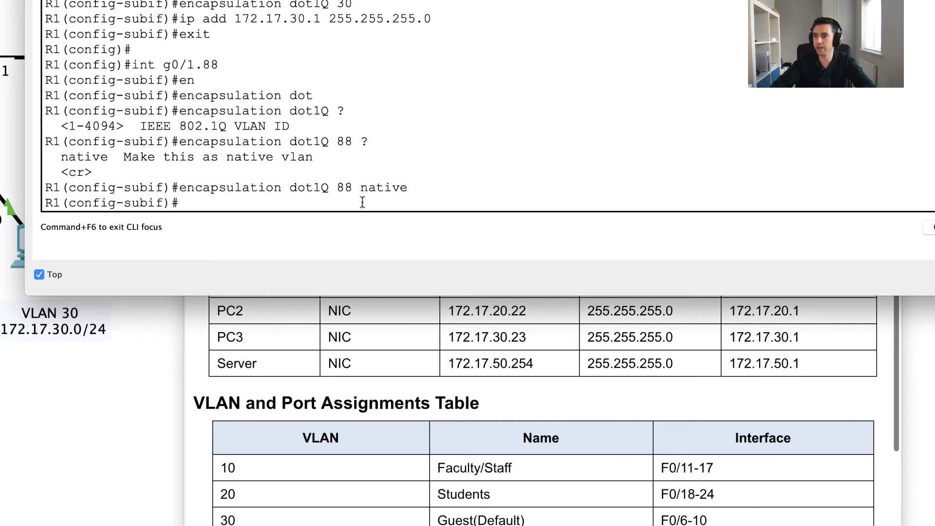
# Assign IP address 172.17.88.1 with mask 255.255.255.0 to subinterface g0/1.88 and exit to global configuration mode
pyautogui.write('ip')
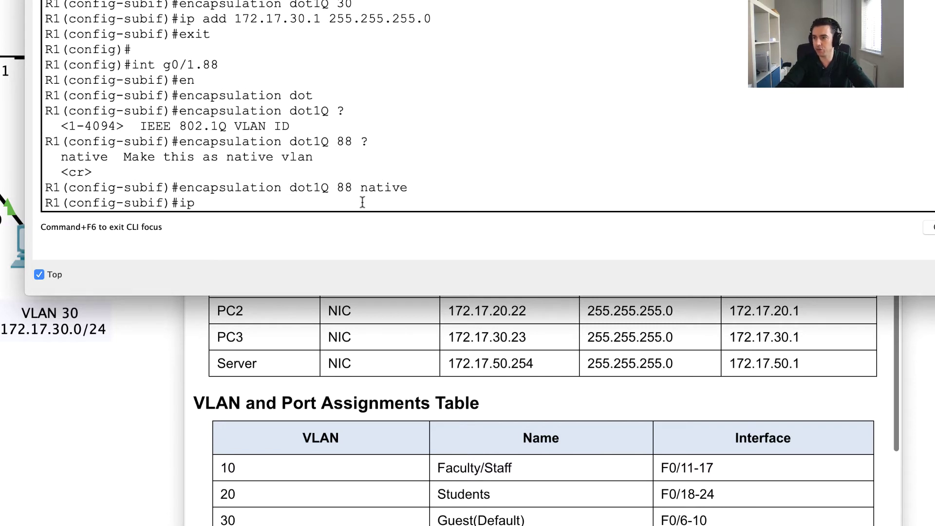
pyautogui.write(' add')
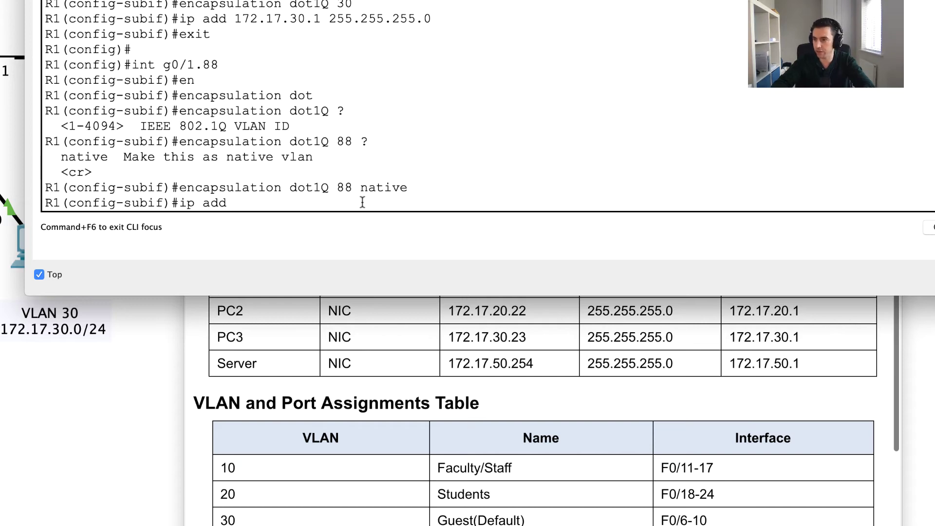
pyautogui.press('BackSpace')
pyautogui.press('BackSpace')
pyautogui.press('BackSpace')
pyautogui.press('BackSpace')
pyautogui.press('BackSpace')
pyautogui.press('BackSpace')
pyautogui.press('Up')
pyautogui.press('Up')
pyautogui.press('Up')
pyautogui.press('Up')
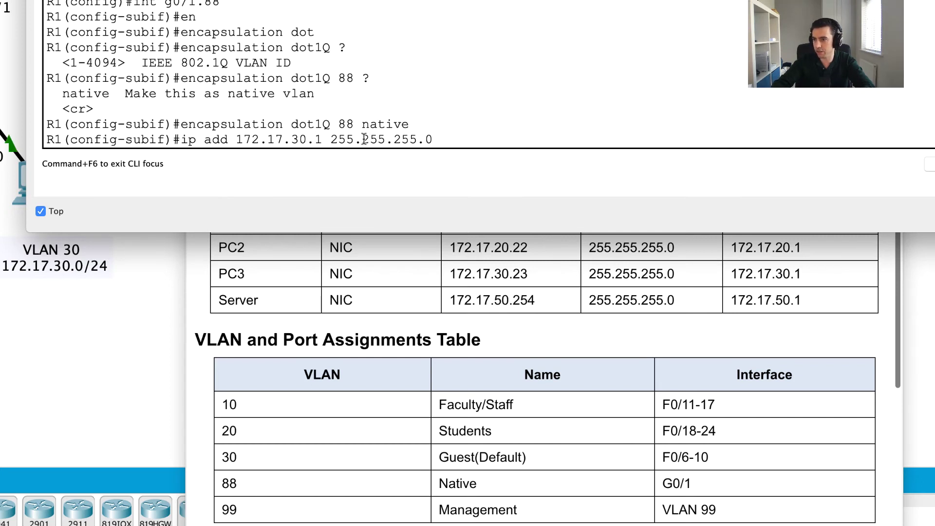
pyautogui.press('Left')
pyautogui.press('Left')
pyautogui.press('Left')
pyautogui.press('Left')
pyautogui.press('Left')
pyautogui.press('Left')
pyautogui.press('Left')
pyautogui.press('Left')
pyautogui.press('Left')
pyautogui.press('Left')
pyautogui.press('Left')
pyautogui.press('Left')
pyautogui.press('Left')
pyautogui.press('Left')
pyautogui.press('Left')
pyautogui.press('Left')
pyautogui.press('BackSpace')
pyautogui.press('BackSpace')
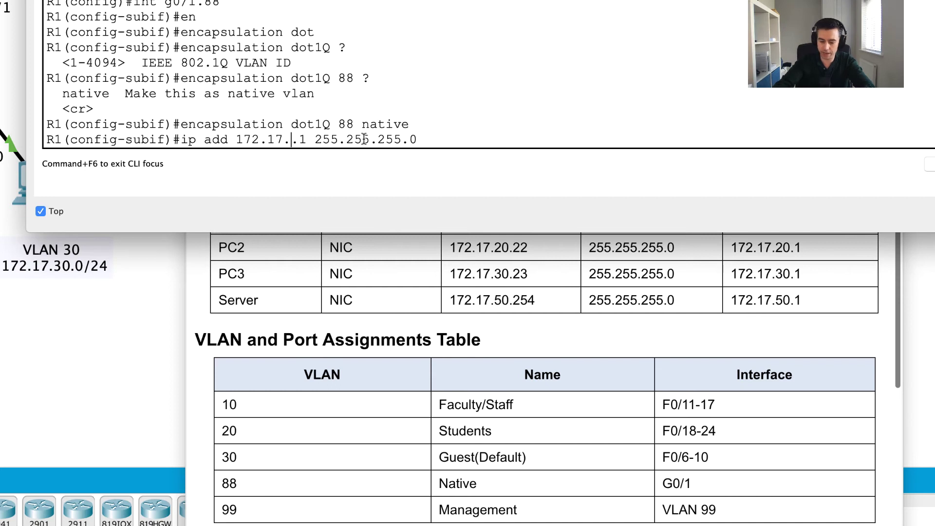
pyautogui.write('88')
pyautogui.scroll(5, 445, 328)
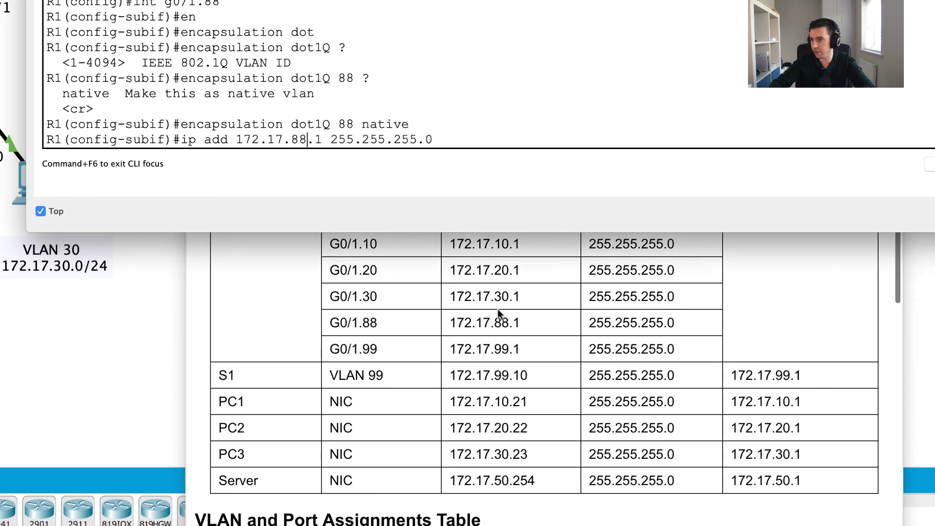
pyautogui.press('Return')
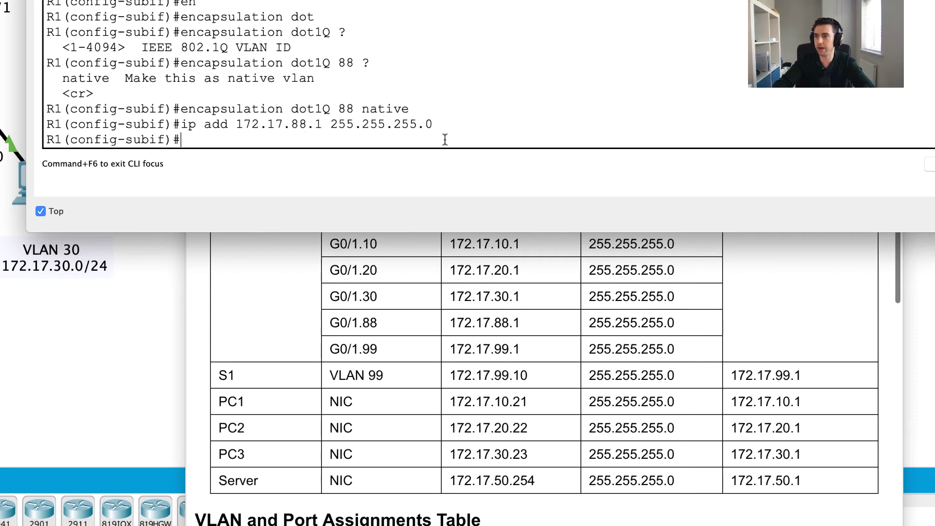
pyautogui.write('exit')
pyautogui.press('Return')
pyautogui.press('Return')
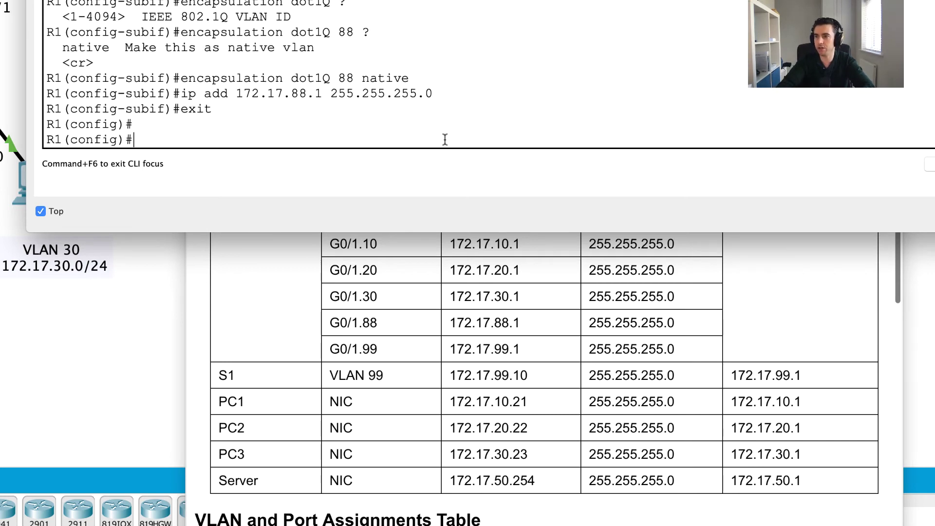
# Create subinterface g0/1.99 on R1 and set its encapsulation to dot1Q with VLAN ID 99, without the native option
pyautogui.write('int g0')
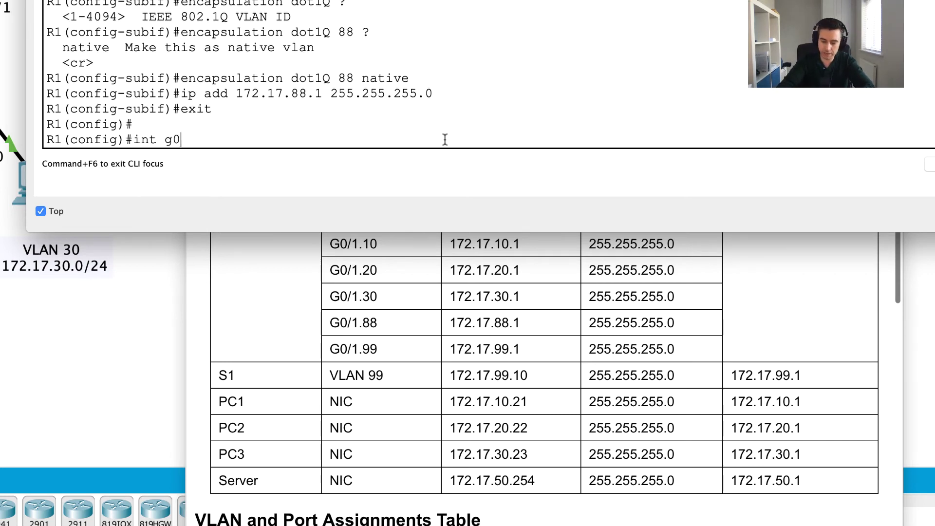
pyautogui.write('/1.')
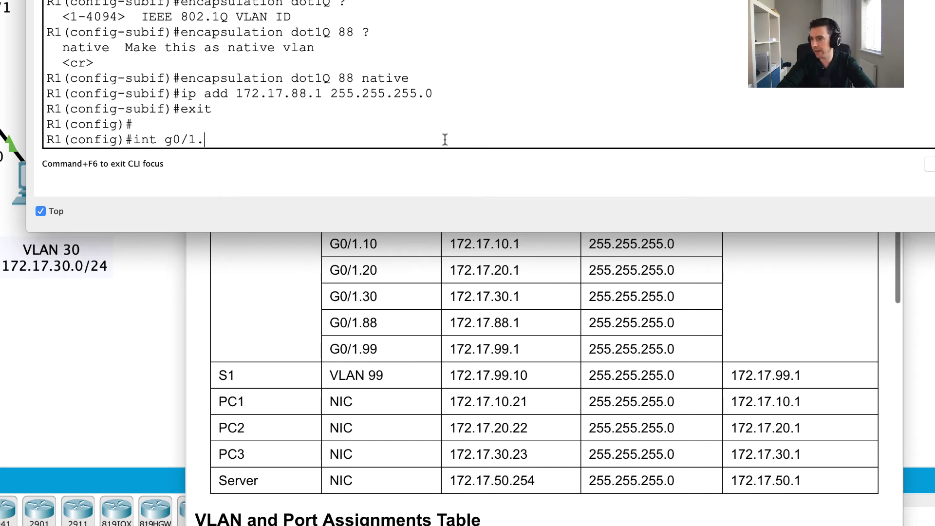
pyautogui.write('99')
pyautogui.press('Return')
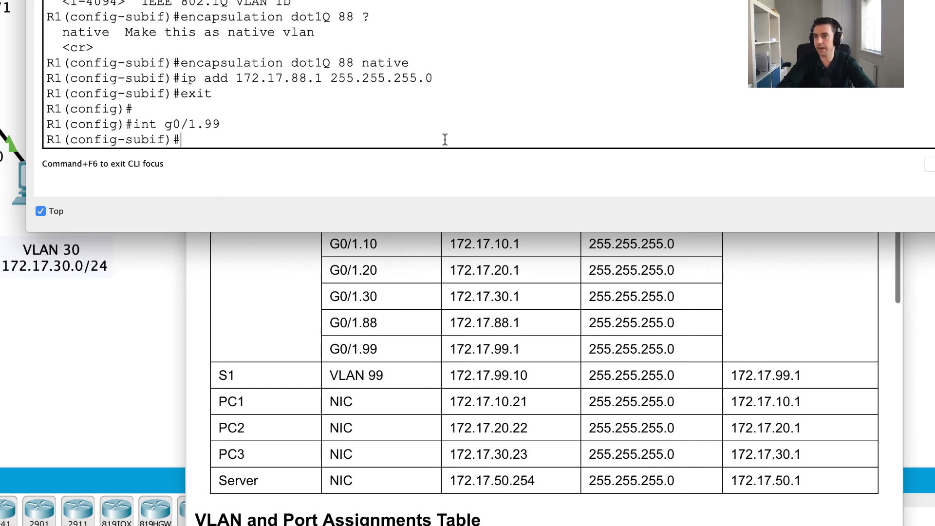
pyautogui.press('Up')
pyautogui.press('Up')
pyautogui.press('Up')
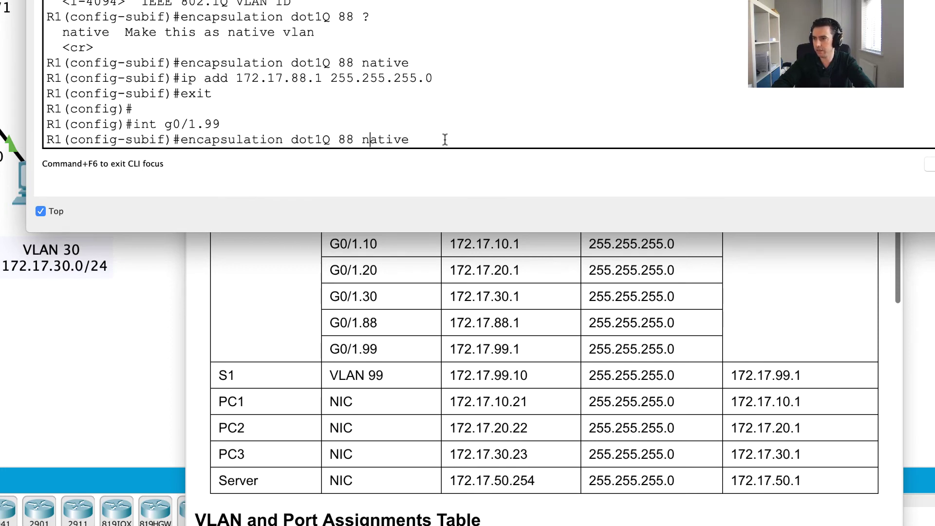
pyautogui.press('Right')
pyautogui.press('Right')
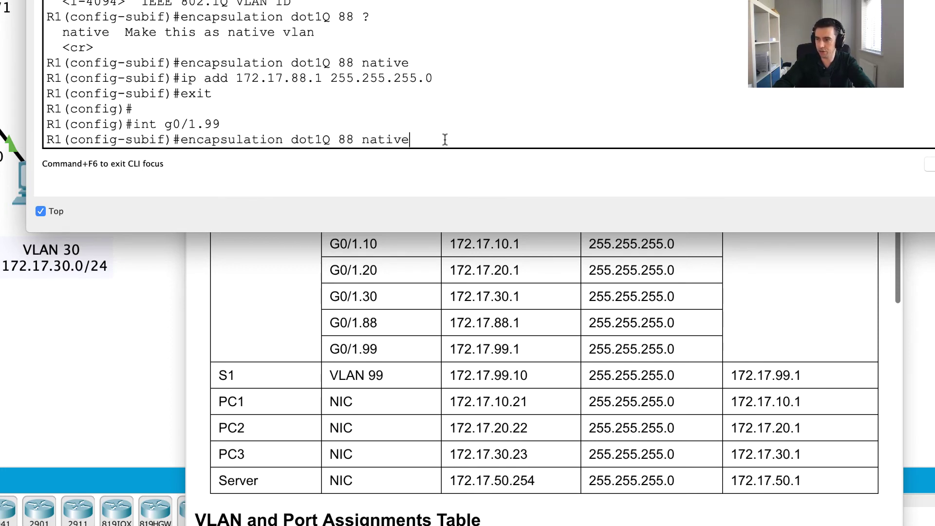
pyautogui.press('BackSpace')
pyautogui.press('BackSpace')
pyautogui.press('BackSpace')
pyautogui.press('BackSpace')
pyautogui.press('BackSpace')
pyautogui.press('BackSpace')
pyautogui.press('BackSpace')
pyautogui.press('BackSpace')
pyautogui.press('BackSpace')
pyautogui.press('BackSpace')
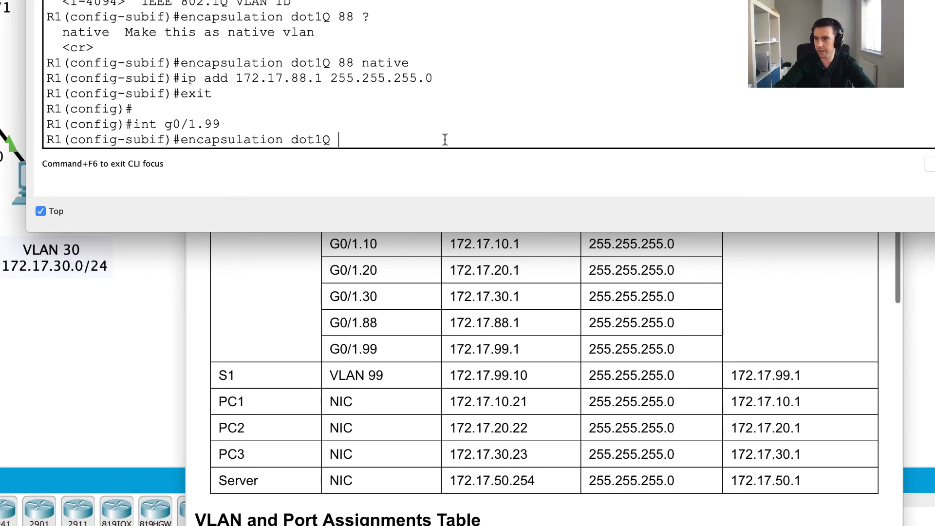
pyautogui.write('99')
pyautogui.press('Return')
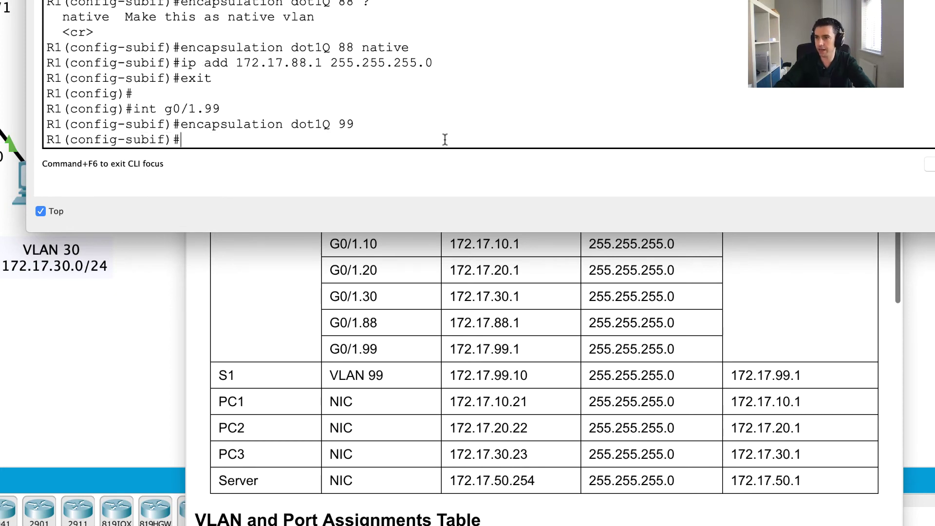
# Assign IP address 172.17.99.1 with mask 255.255.255.0 to subinterface g0/1.99 and exit to global configuration mode
pyautogui.press('Up')
pyautogui.press('Up')
pyautogui.press('Up')
pyautogui.press('Up')
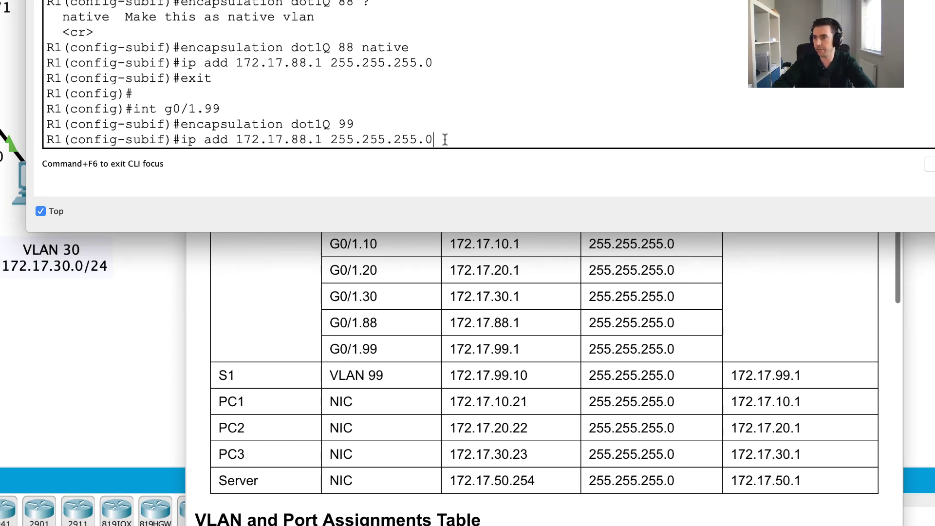
pyautogui.press('Left')
pyautogui.press('Left')
pyautogui.press('Left')
pyautogui.press('Left')
pyautogui.press('Left')
pyautogui.press('Left')
pyautogui.press('Left')
pyautogui.press('Left')
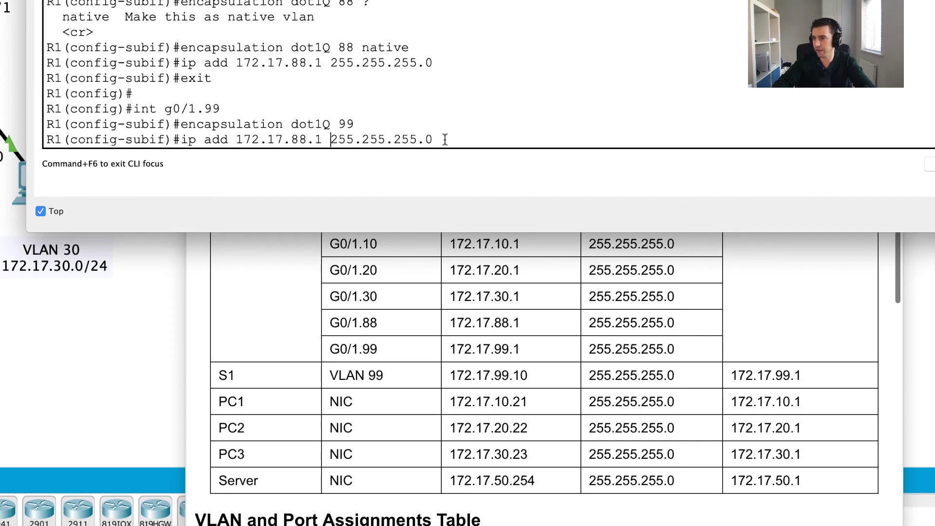
pyautogui.press('BackSpace')
pyautogui.press('BackSpace')
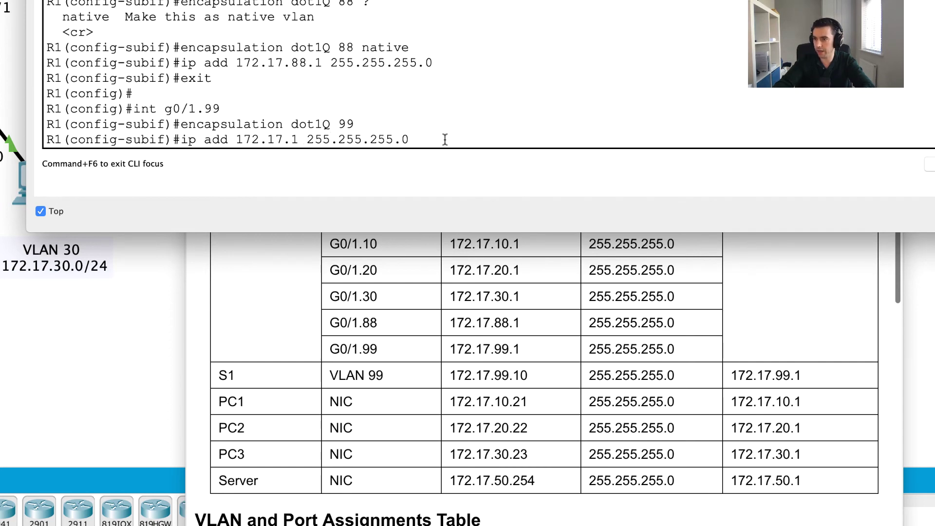
pyautogui.write('99.')
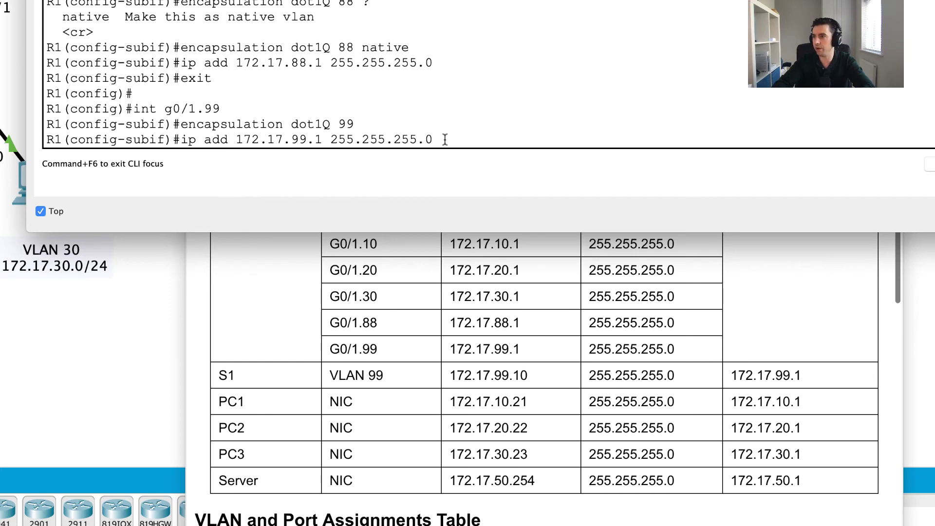
pyautogui.press('Return')
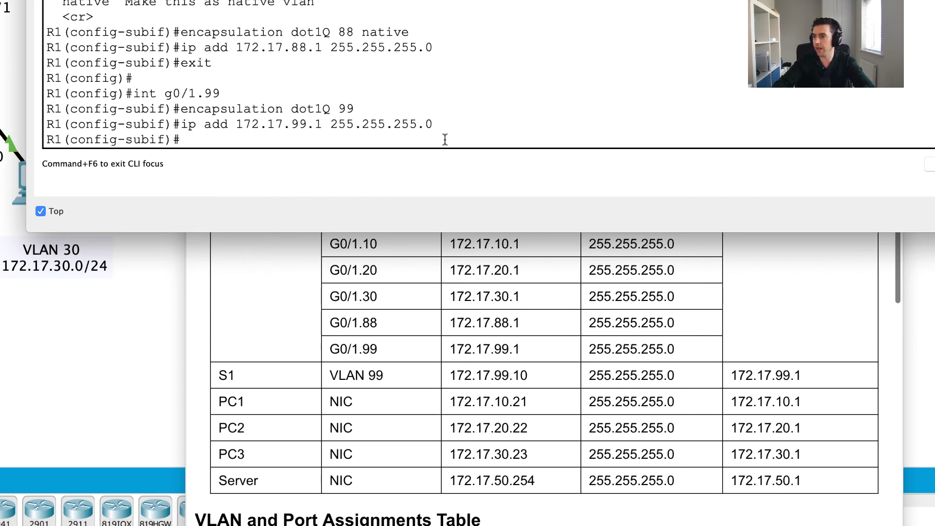
pyautogui.write('exit')
pyautogui.press('Return')
pyautogui.press('Return')
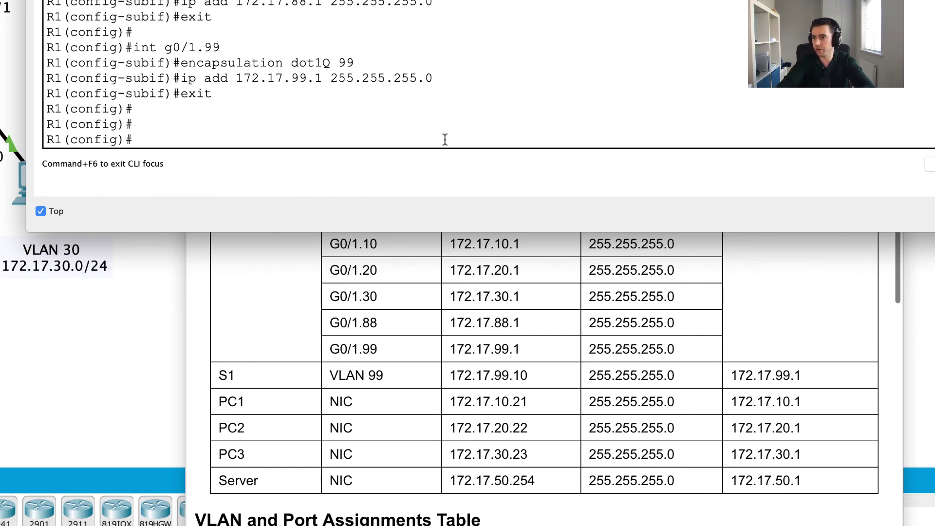
# Exit to privileged EXEC mode on R1 and run show ip int bri to check the status of g0/1 and its subinterfaces
pyautogui.write('exit')
pyautogui.press('Return')
pyautogui.write('show i')
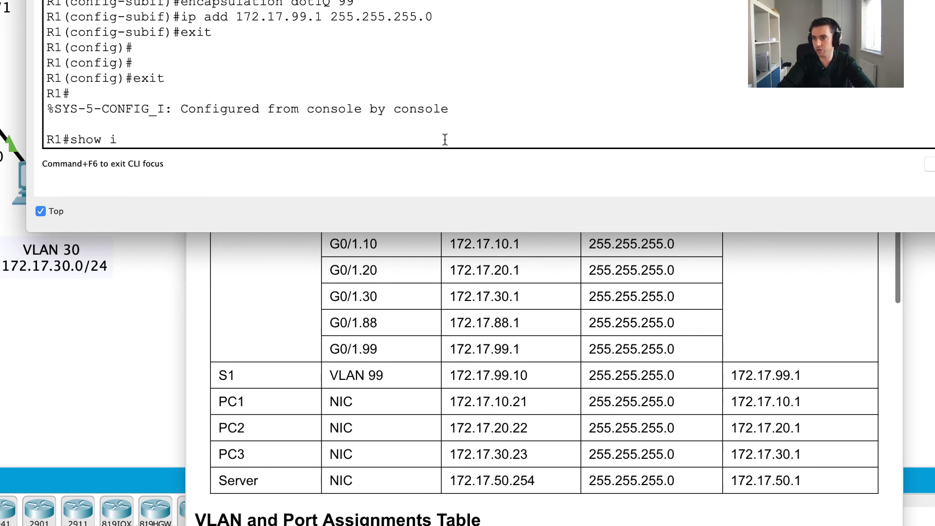
pyautogui.write('p int bri')
pyautogui.press('Return')
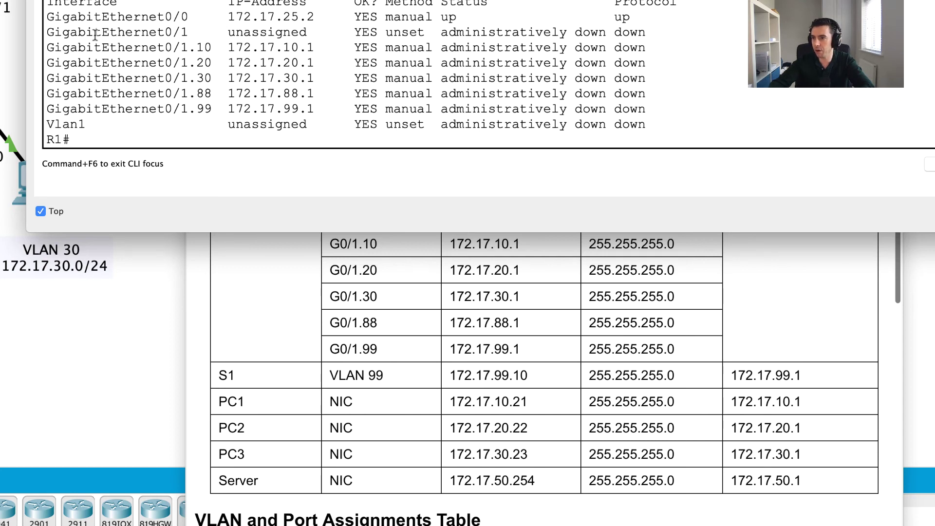
pyautogui.moveTo(46, 47); pyautogui.dragTo(661, 111)
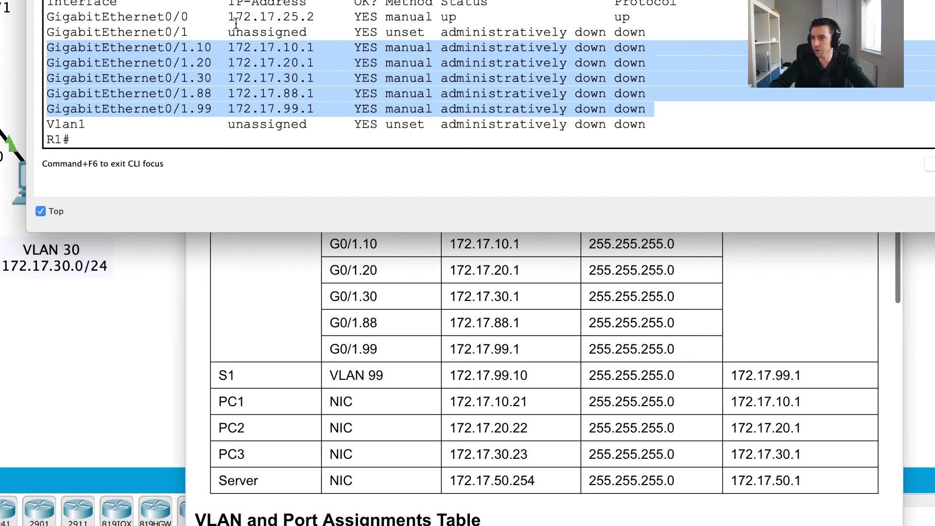
pyautogui.tripleClick(176, 30)
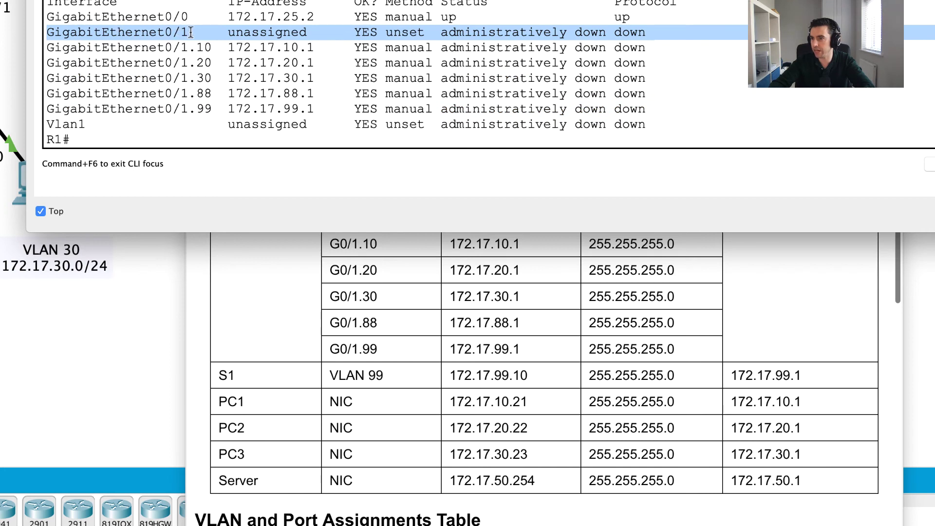
pyautogui.click(303, 32)
pyautogui.tripleClick(303, 33)
pyautogui.click(116, 141)
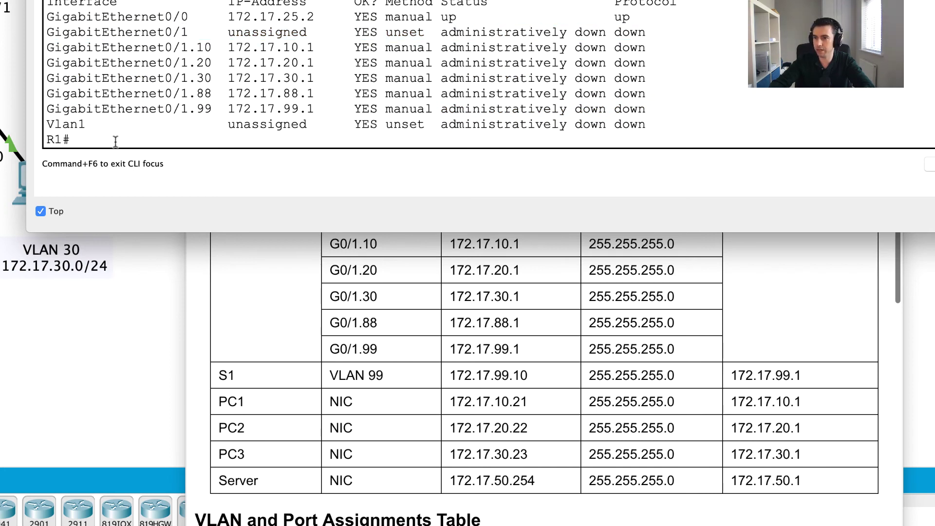
# Enter configuration mode for R1's physical interface g0/1 and enable it with no shut
pyautogui.write('conf t')
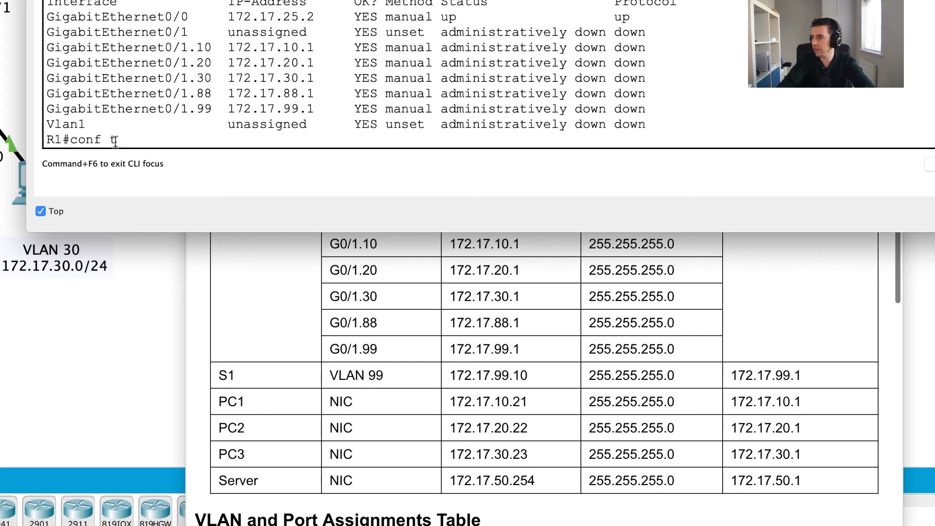
pyautogui.press('Return')
pyautogui.write('int g')
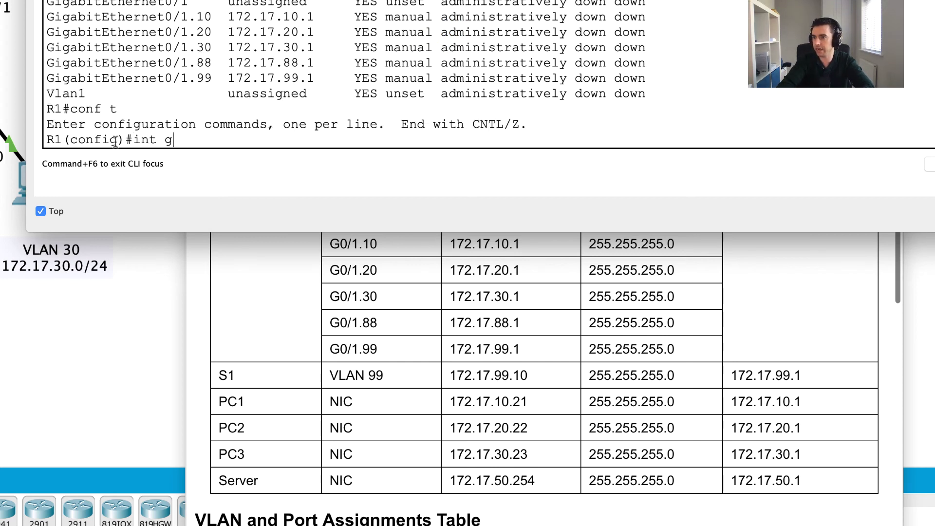
pyautogui.write('0/1')
pyautogui.press('Return')
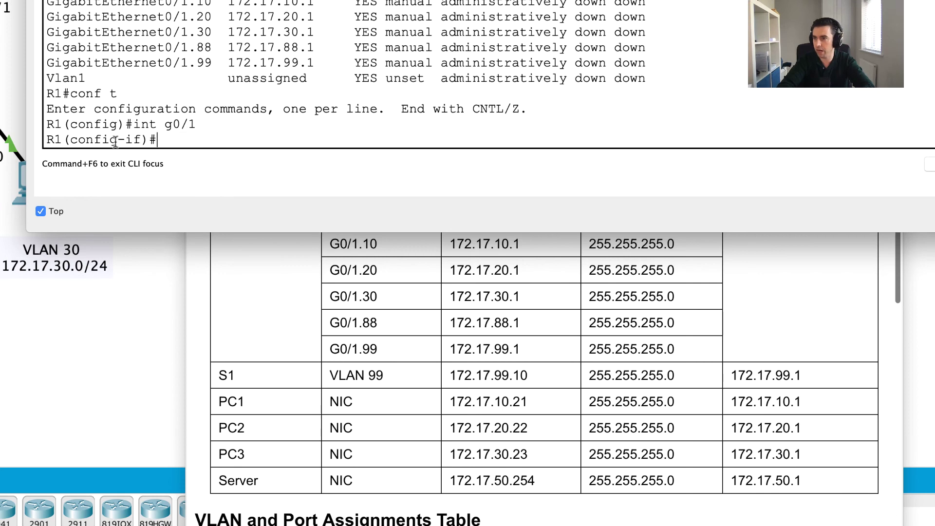
pyautogui.write('no shut')
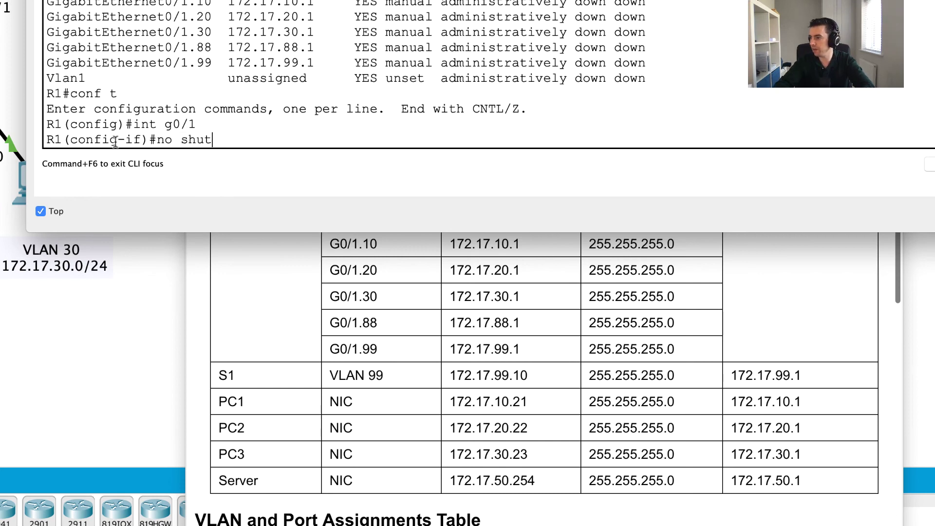
pyautogui.press('Return')
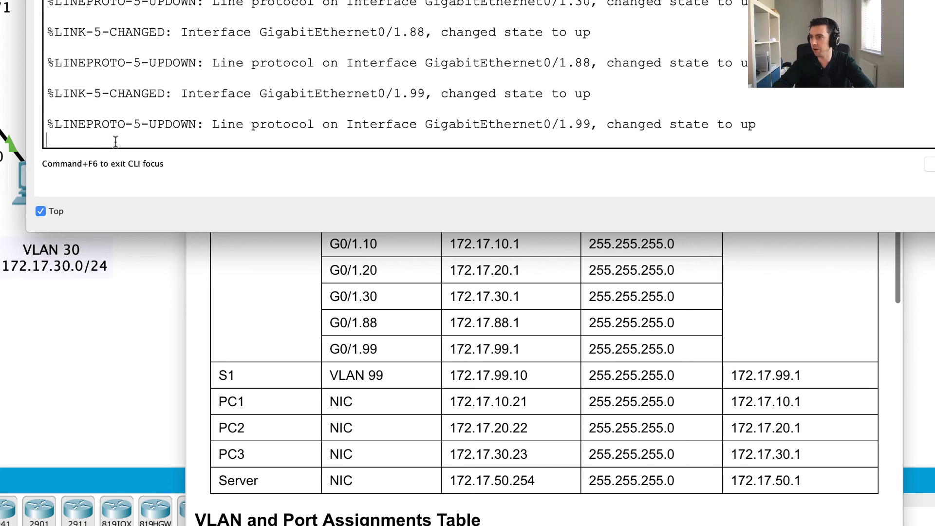
pyautogui.press('Return')
pyautogui.press('Return')
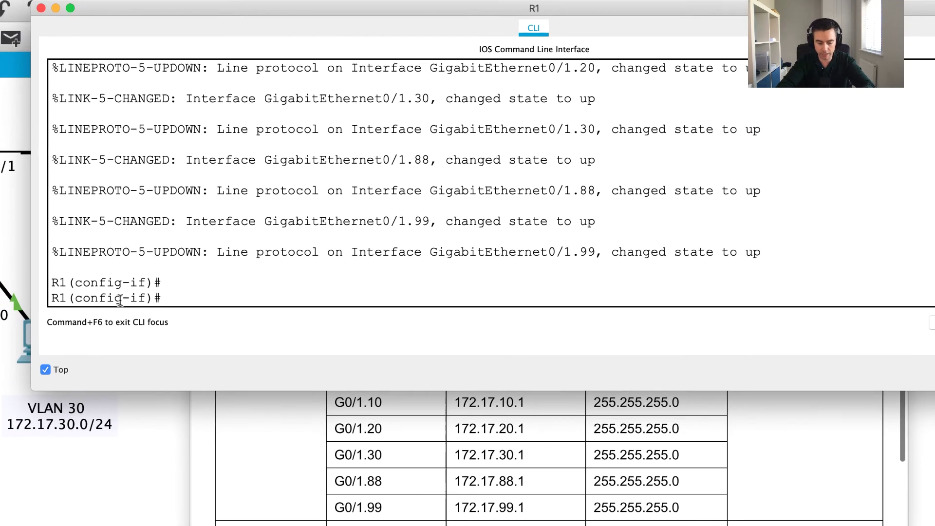
# Return R1 to privileged EXEC mode and recheck the g0/1 subinterfaces with show ip int brief
pyautogui.hotkey('ctrl', 'z')
pyautogui.press('Return')
pyautogui.press('Return')
pyautogui.write('show ip int brief')
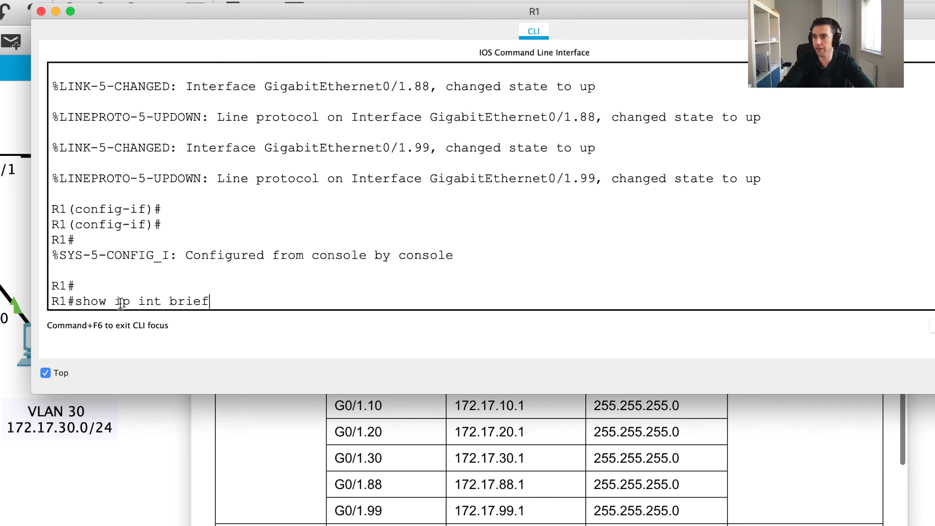
pyautogui.press('Return')
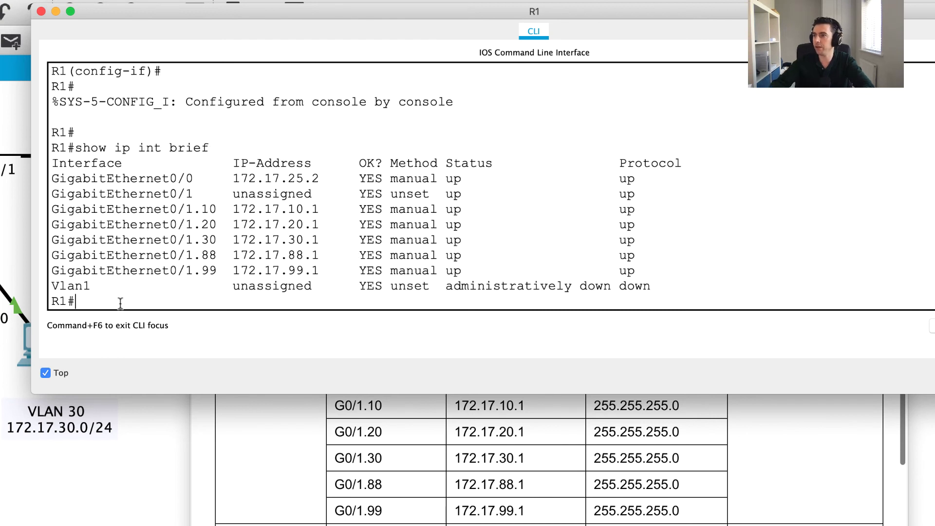
pyautogui.moveTo(646, 272); pyautogui.dragTo(29, 207)
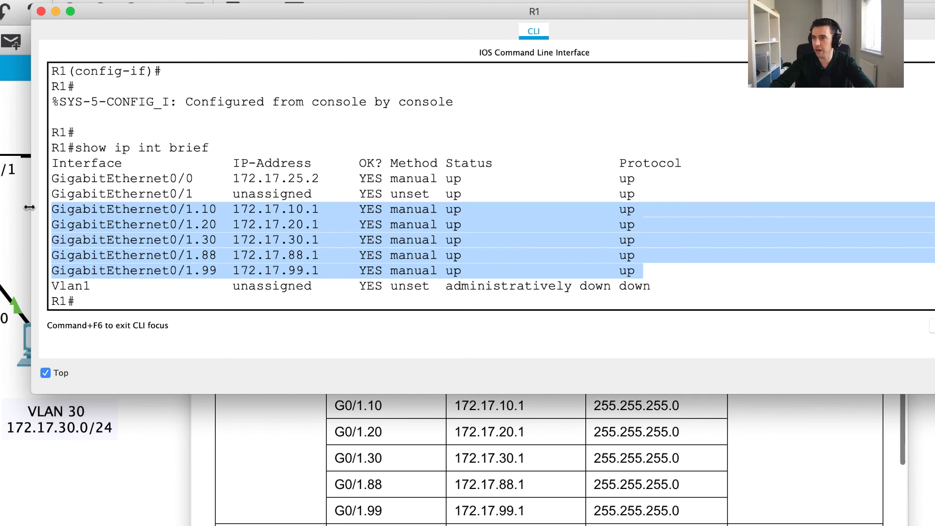
pyautogui.click(208, 284)
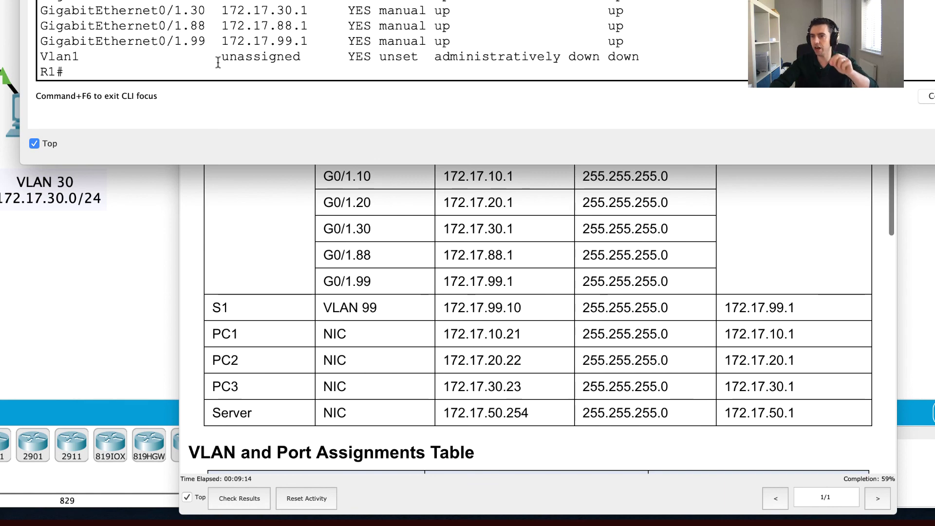
# Consult the VLAN and Port Assignments Table in the activity instructions
pyautogui.scroll(-5, 376, 259)
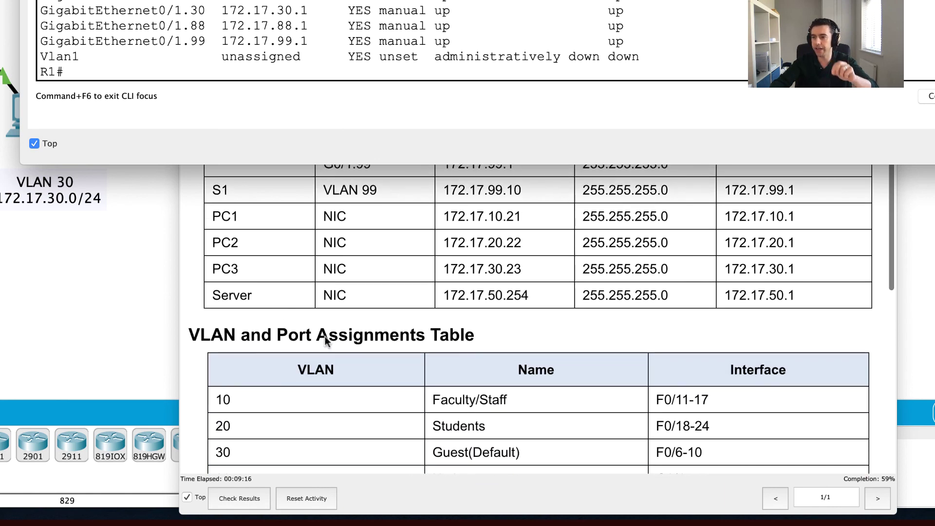
pyautogui.scroll(-6, 403, 343)
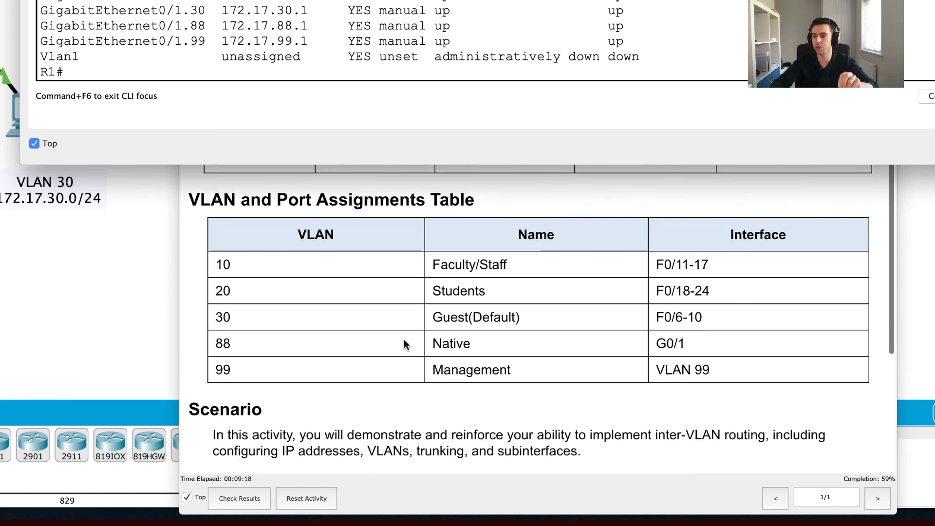